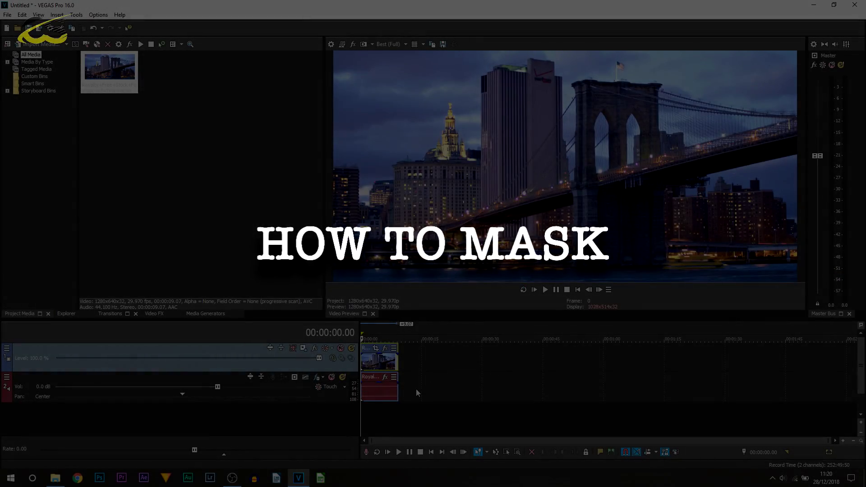
Play the Brooklyn Bridge time-lapse from the start, then stop playback
{"action": "key", "text": "space"}
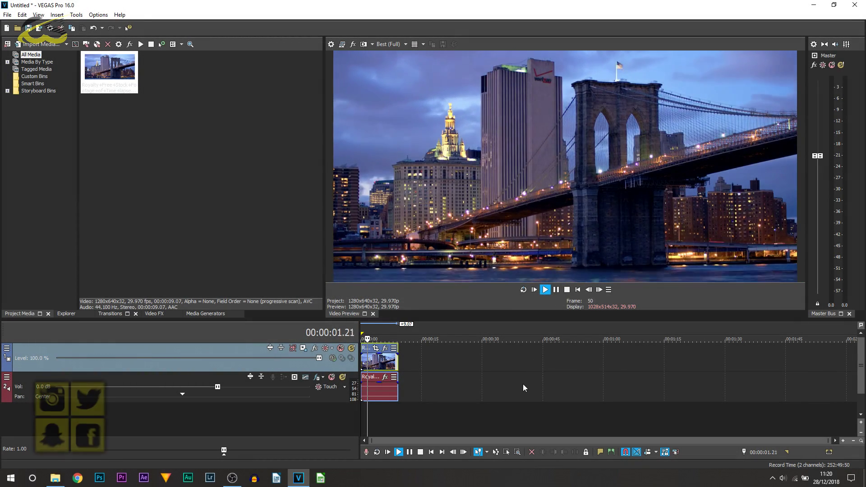
{"action": "scroll", "coordinate": [502, 396], "scroll_direction": "up", "scroll_amount": 5}
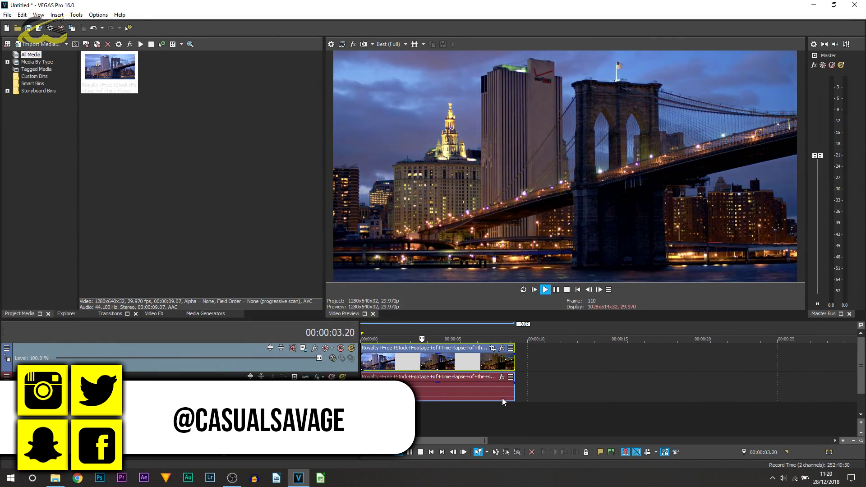
{"action": "scroll", "coordinate": [501, 399], "scroll_direction": "up", "scroll_amount": 3}
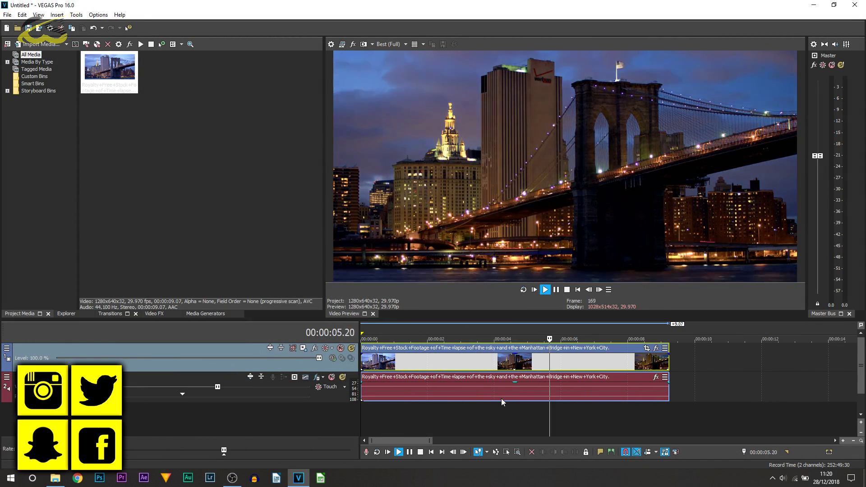
{"action": "key", "text": "space"}
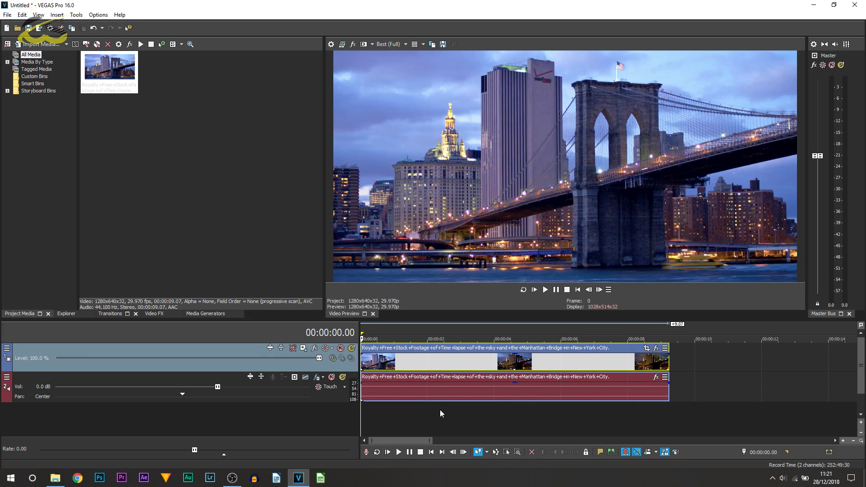
Turn on masking in the clip's Pan/Crop and draw a rectangle mask around the Verizon tower
{"action": "left_click", "coordinate": [646, 350]}
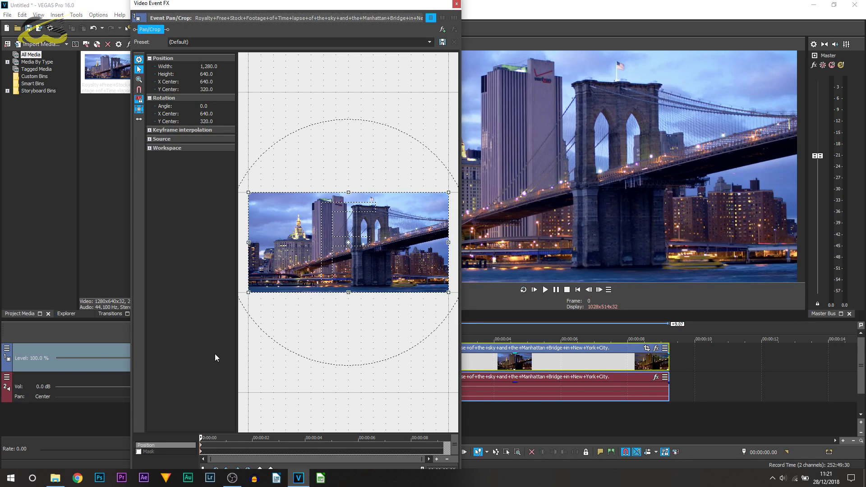
{"action": "left_click", "coordinate": [138, 452]}
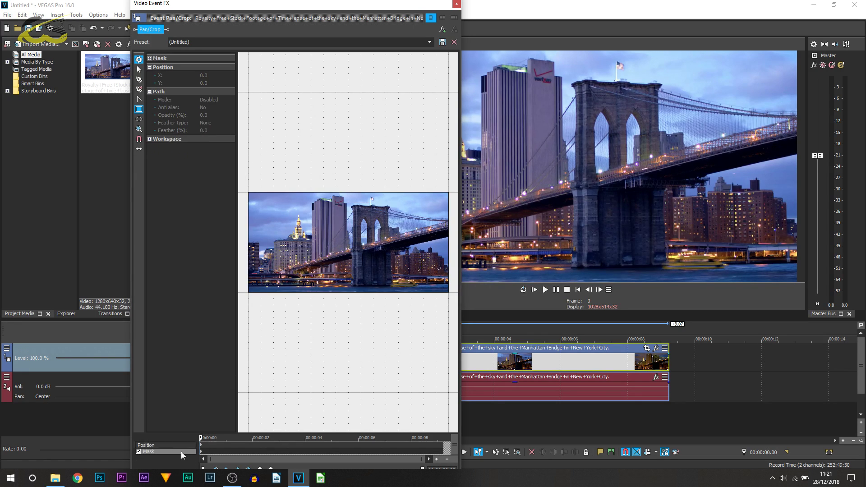
{"action": "left_click_drag", "start_coordinate": [285, 9], "coordinate": [163, 10]}
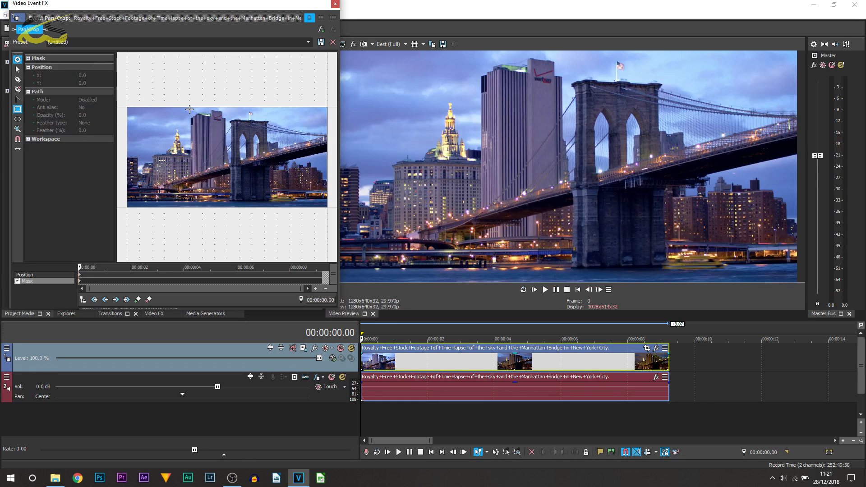
{"action": "left_click_drag", "start_coordinate": [185, 105], "coordinate": [231, 210]}
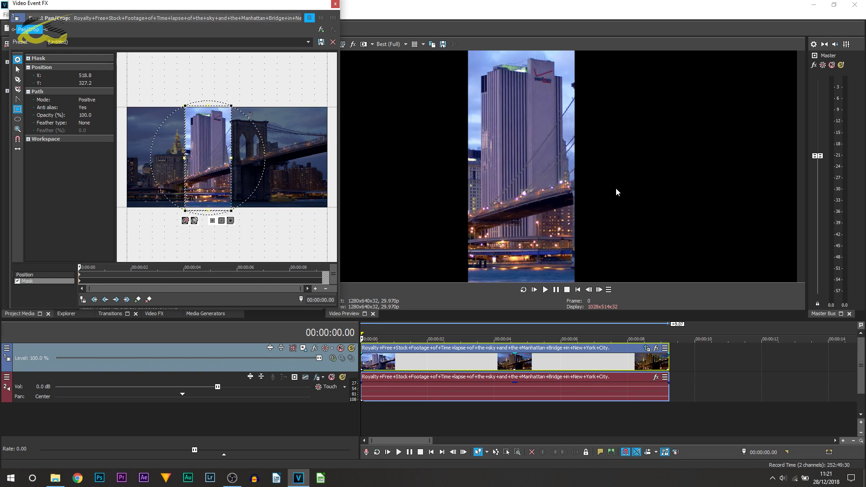
Preview the masked clip to 00:00:02.10, clear the trial mask, and select the rectangle mask tool
{"action": "left_click", "coordinate": [543, 290]}
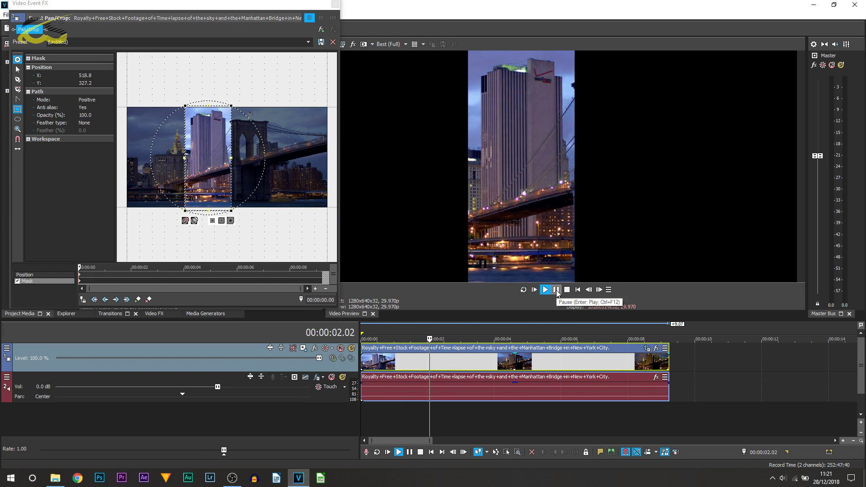
{"action": "key", "text": "Return"}
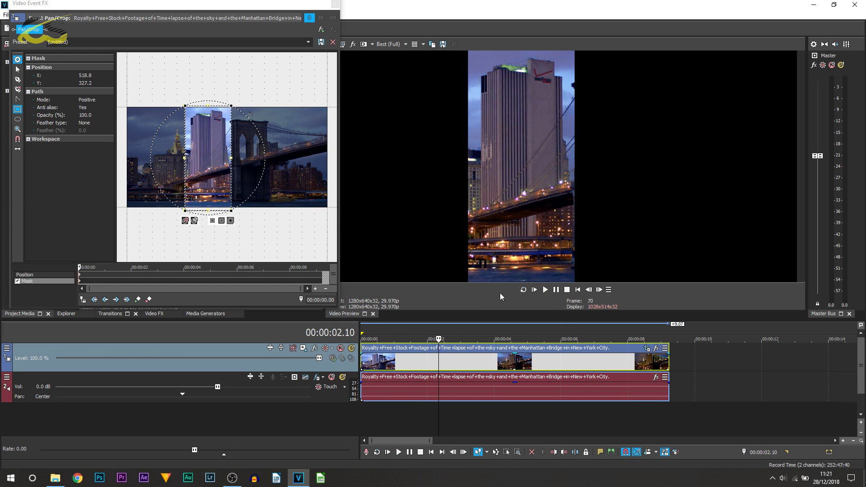
{"action": "left_click", "coordinate": [274, 202]}
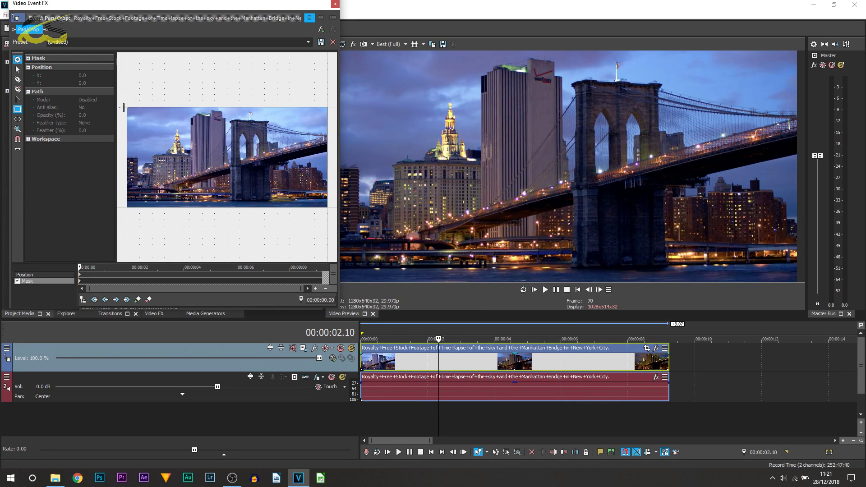
{"action": "left_click", "coordinate": [17, 110]}
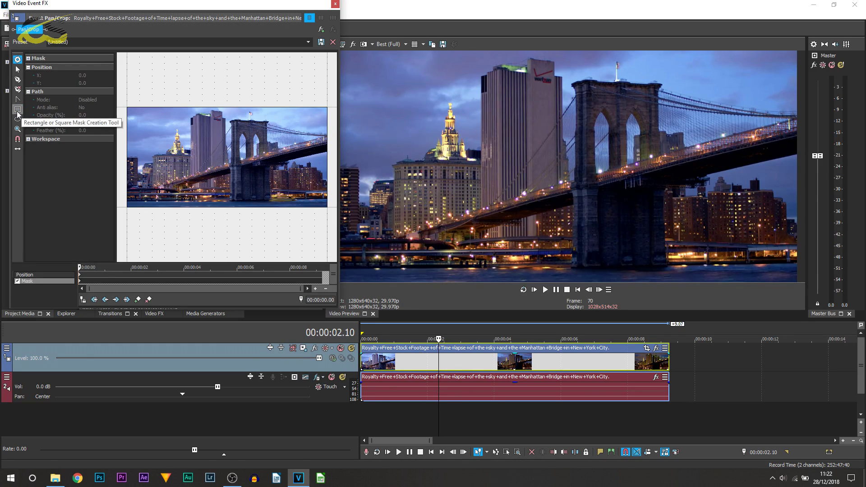
{"action": "left_click", "coordinate": [18, 109]}
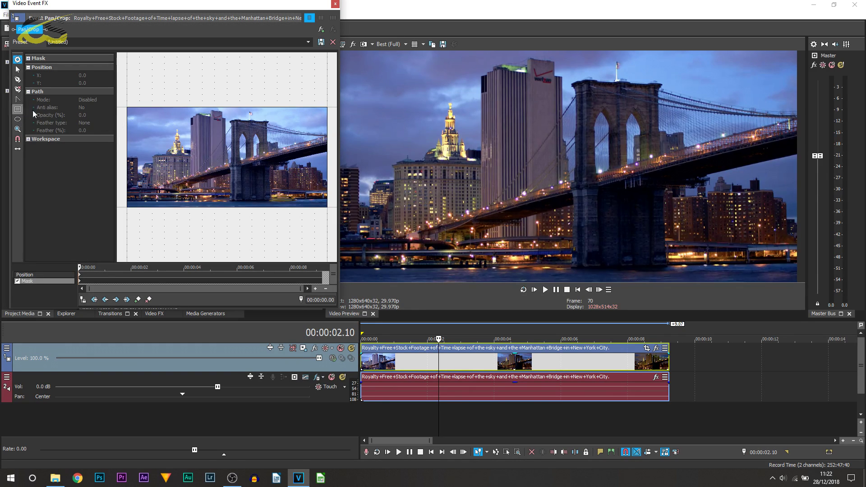
Draw a new rectangle mask and position it over the bridge's stone tower, using vertical-only moves
{"action": "left_click_drag", "start_coordinate": [125, 97], "coordinate": [199, 219]}
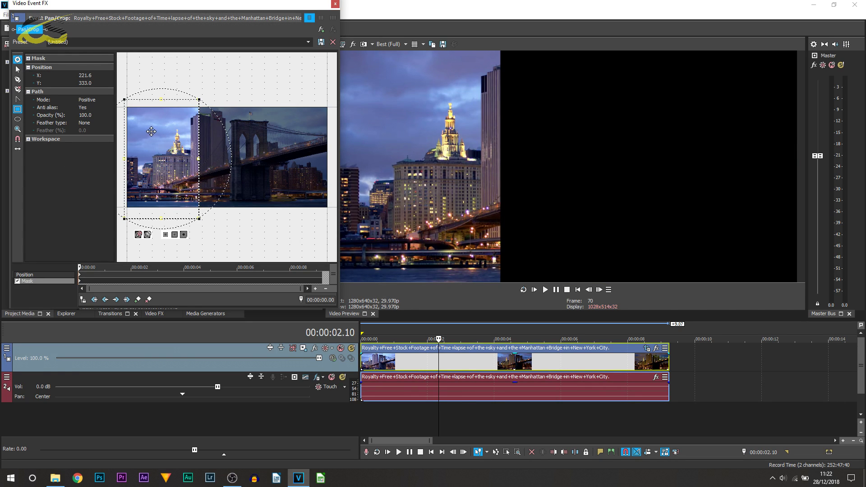
{"action": "left_click_drag", "start_coordinate": [149, 132], "coordinate": [241, 134]}
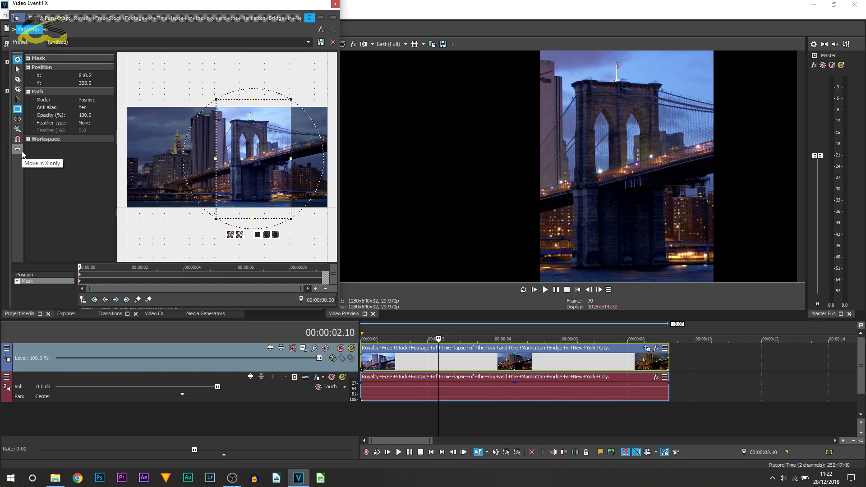
{"action": "left_click_drag", "start_coordinate": [251, 185], "coordinate": [228, 183]}
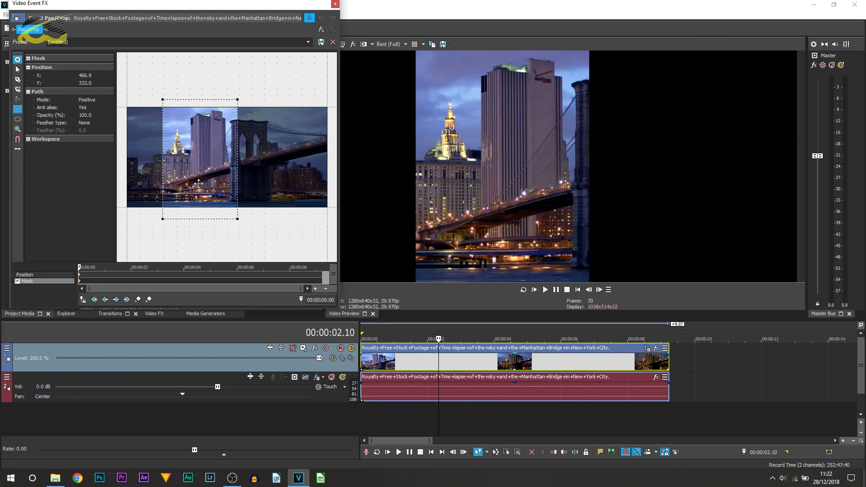
{"action": "left_click", "coordinate": [19, 151]}
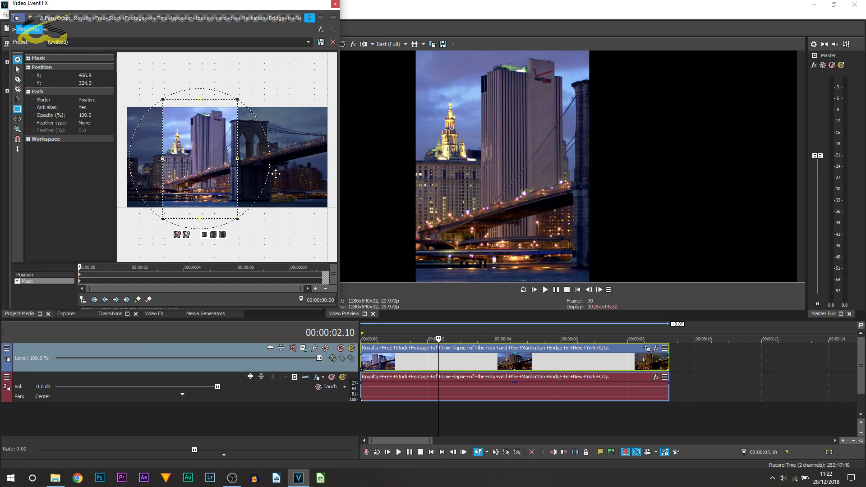
{"action": "left_click_drag", "start_coordinate": [245, 188], "coordinate": [245, 185]}
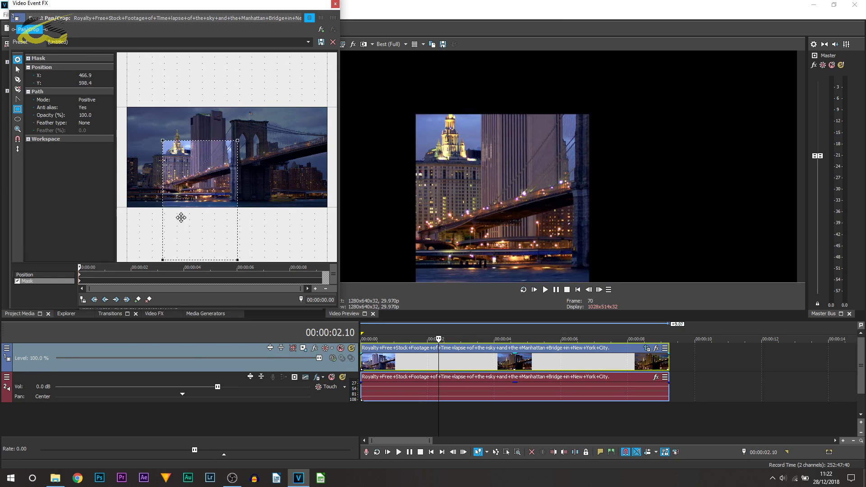
{"action": "left_click_drag", "start_coordinate": [181, 216], "coordinate": [183, 172]}
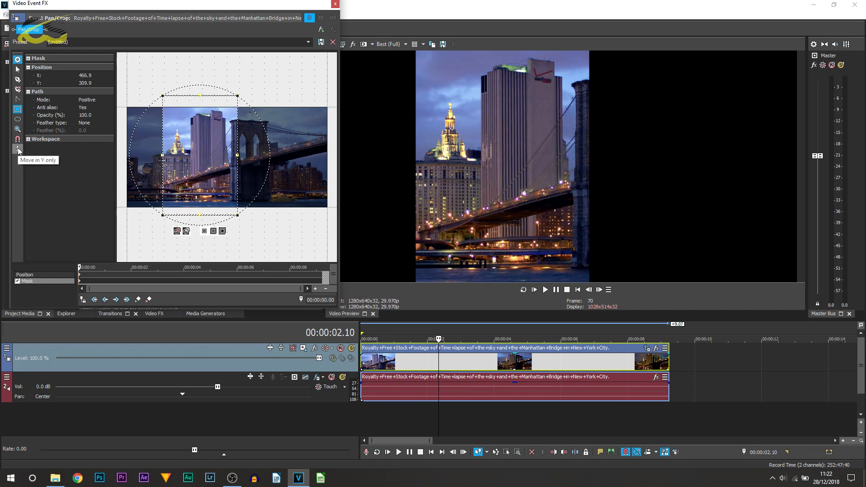
{"action": "left_click", "coordinate": [213, 137]}
{"action": "left_click_drag", "start_coordinate": [213, 137], "coordinate": [248, 150]}
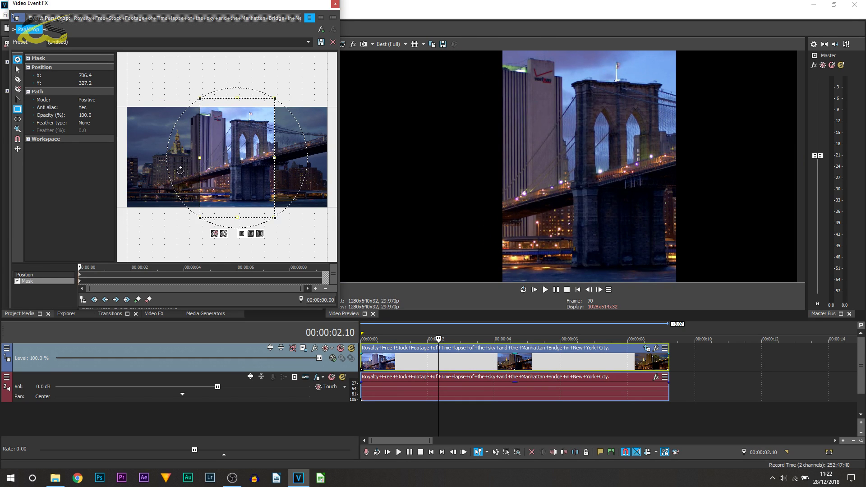
Reset the mask and undo the reset, then shift it left and narrow it to the Verizon building
{"action": "right_click", "coordinate": [214, 167]}
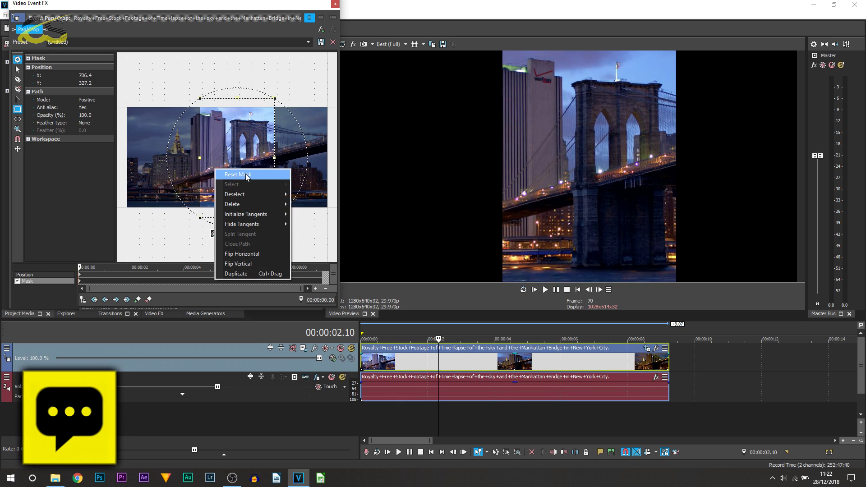
{"action": "left_click", "coordinate": [235, 184]}
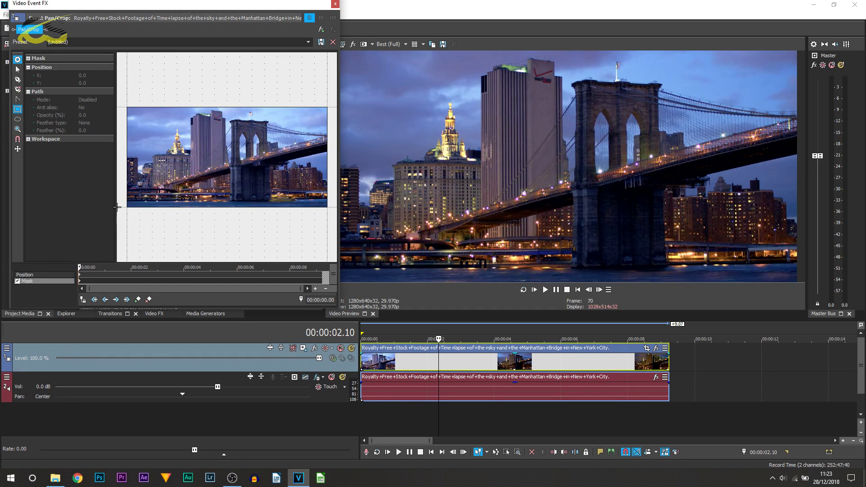
{"action": "key", "text": "ctrl+z"}
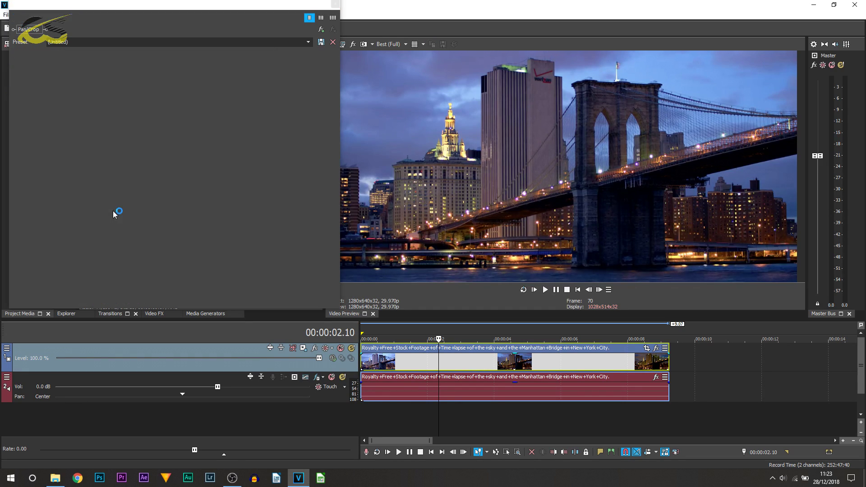
{"action": "left_click_drag", "start_coordinate": [238, 177], "coordinate": [225, 178]}
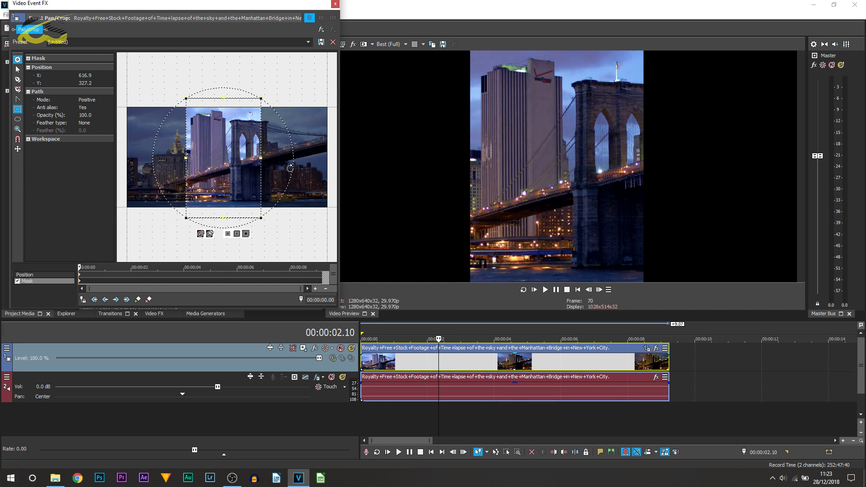
{"action": "left_click_drag", "start_coordinate": [260, 158], "coordinate": [188, 158]}
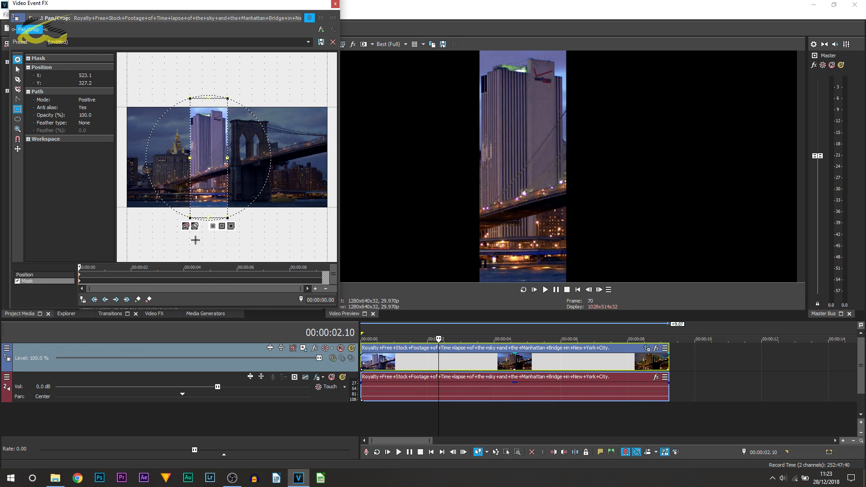
Switch the mask mode to Negative to hide the building, then close and reopen Pan/Crop
{"action": "left_click", "coordinate": [195, 226]}
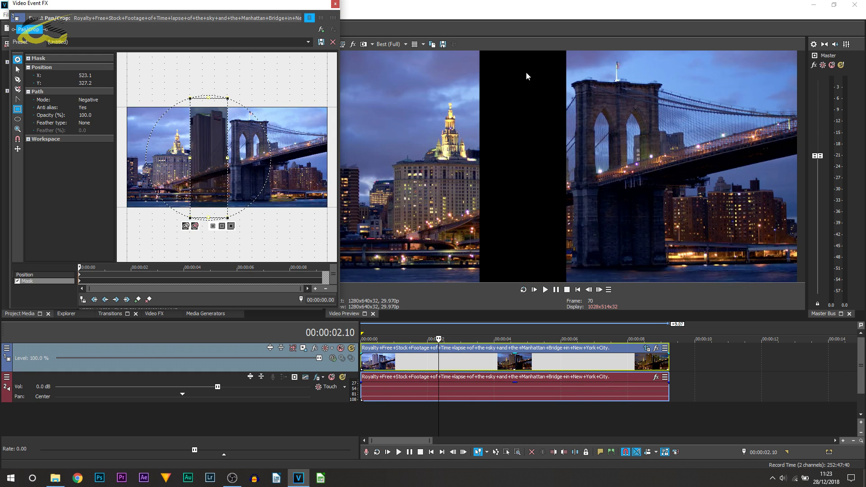
{"action": "left_click", "coordinate": [333, 3]}
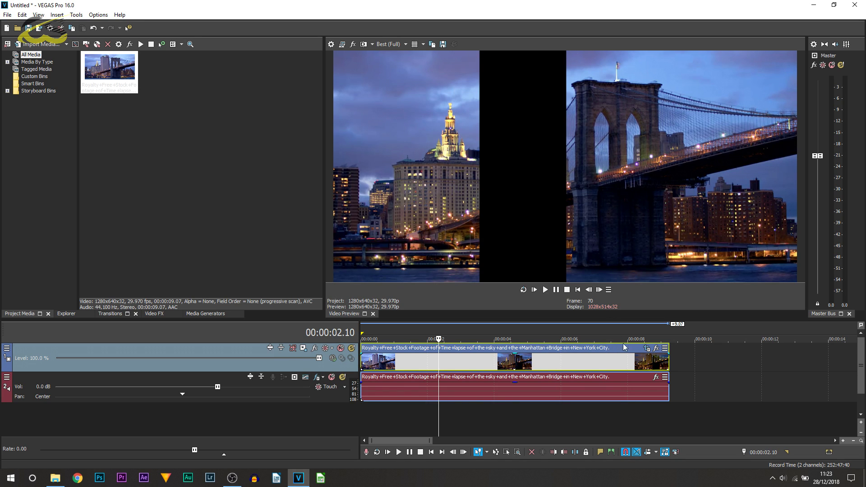
{"action": "left_click", "coordinate": [646, 347]}
Drag the mask off the frame's right edge and delete it
{"action": "left_click_drag", "start_coordinate": [218, 154], "coordinate": [256, 150]}
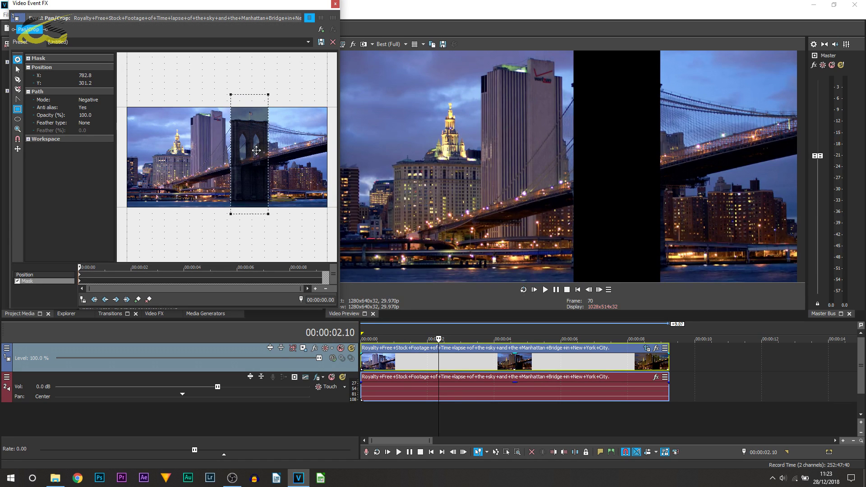
{"action": "left_click", "coordinate": [256, 150]}
{"action": "left_click_drag", "start_coordinate": [253, 150], "coordinate": [327, 149]}
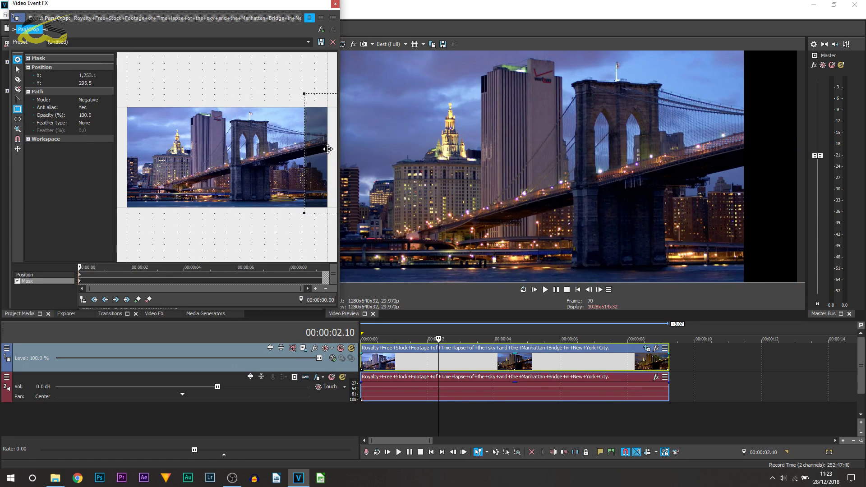
{"action": "key", "text": "Delete"}
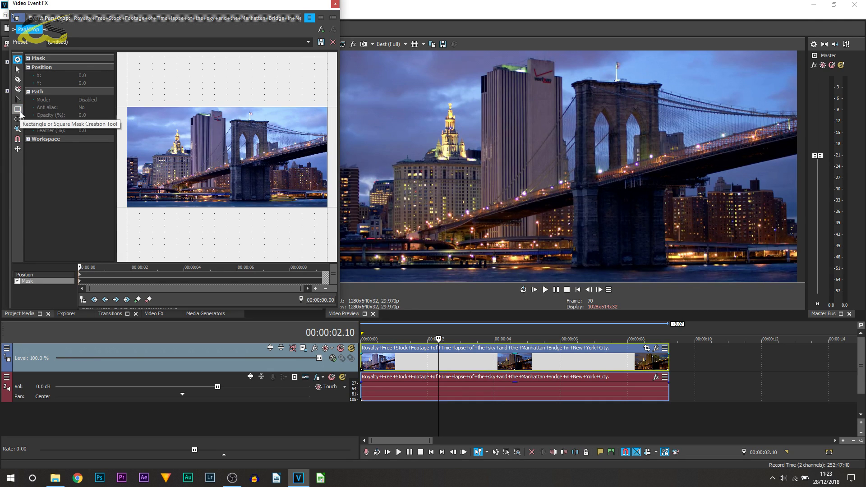
{"action": "left_click", "coordinate": [19, 111]}
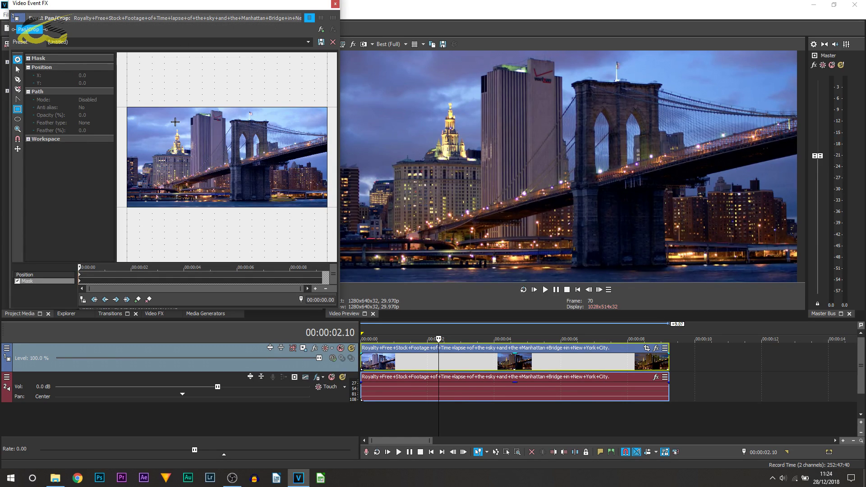
{"action": "left_click_drag", "start_coordinate": [173, 110], "coordinate": [209, 147]}
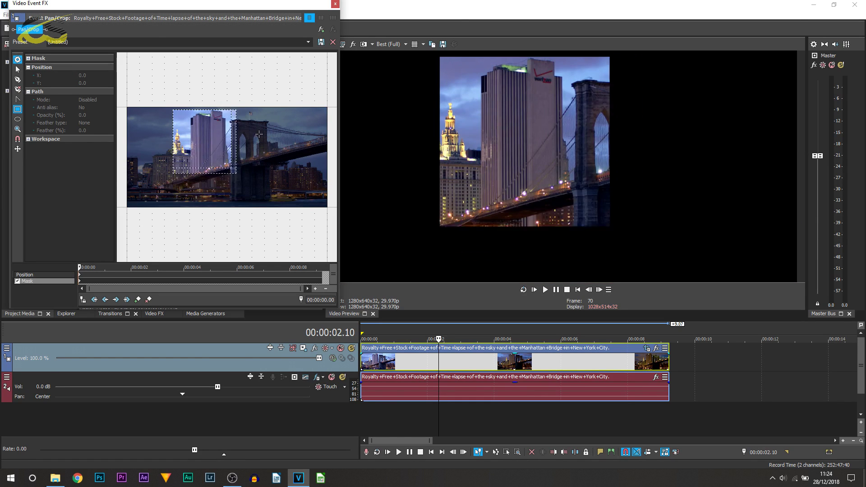
{"action": "left_click_drag", "start_coordinate": [259, 134], "coordinate": [261, 197]}
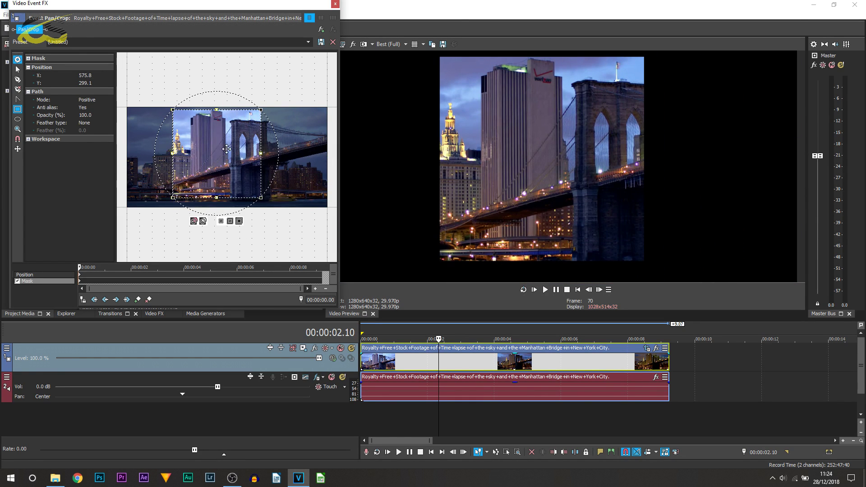
{"action": "left_click_drag", "start_coordinate": [239, 158], "coordinate": [246, 161]}
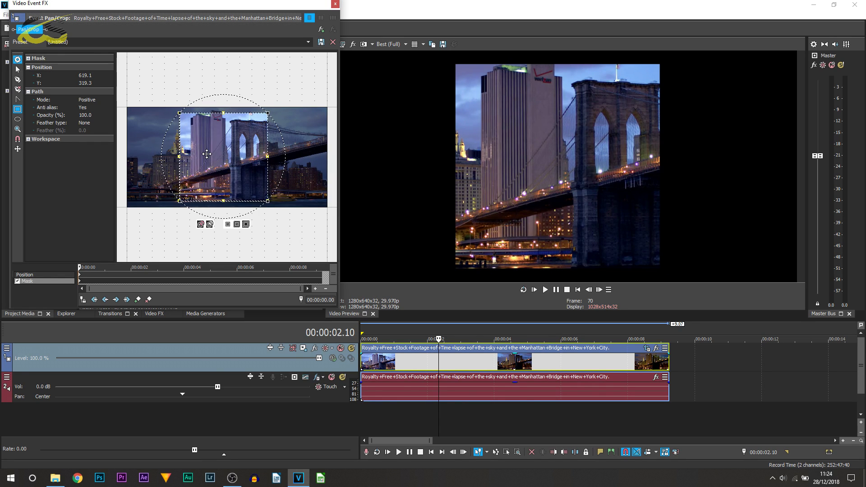
{"action": "right_click", "coordinate": [206, 153]}
{"action": "left_click", "coordinate": [220, 160]}
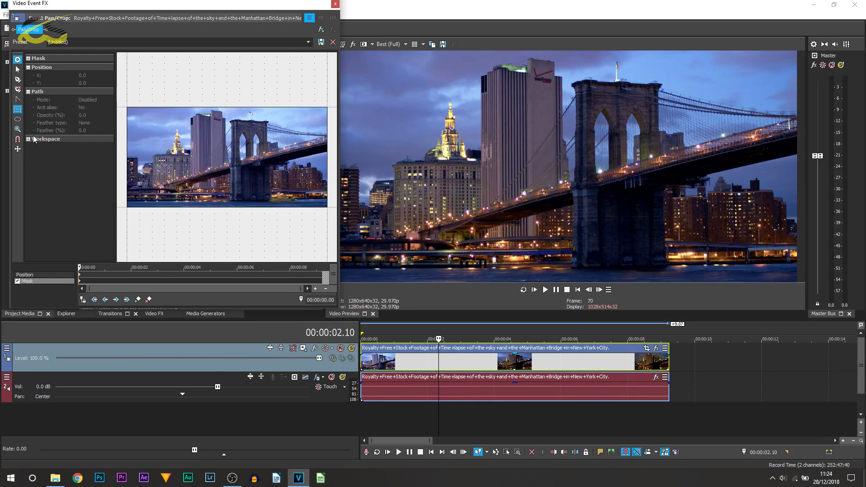
{"action": "left_click", "coordinate": [18, 119]}
{"action": "left_click_drag", "start_coordinate": [165, 123], "coordinate": [287, 246]}
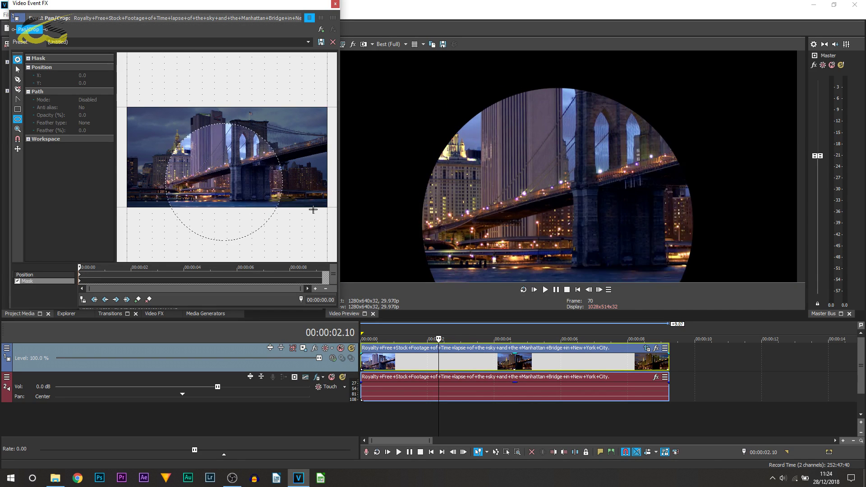
{"action": "left_click_drag", "start_coordinate": [319, 214], "coordinate": [294, 242]}
{"action": "left_click_drag", "start_coordinate": [238, 185], "coordinate": [241, 166]}
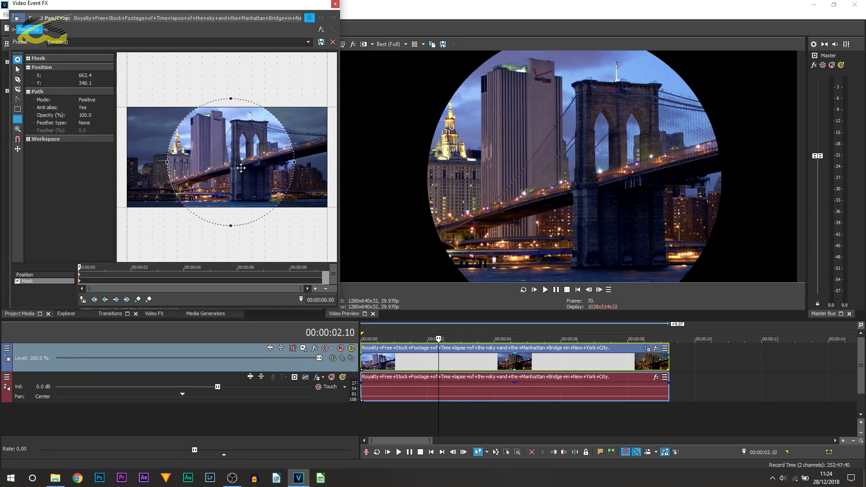
{"action": "key", "text": "Delete"}
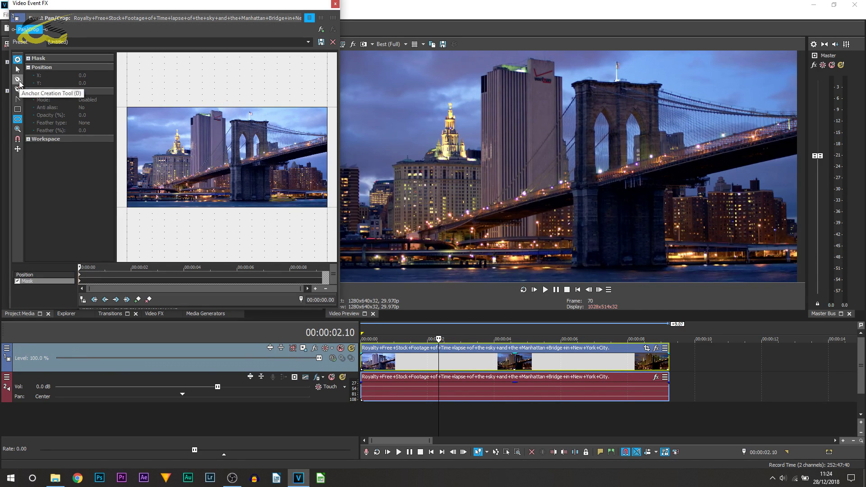
Select the Anchor Creation Tool and enlarge the Video Event FX window to fill the screen
{"action": "left_click", "coordinate": [18, 80]}
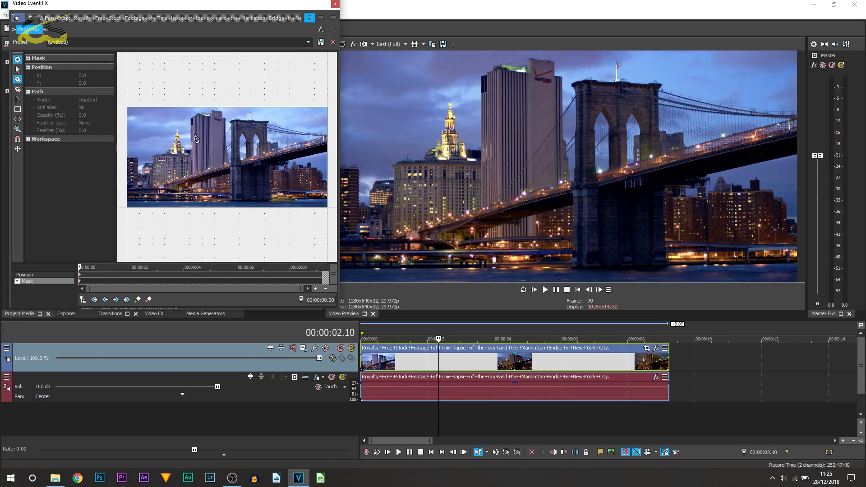
{"action": "double_click", "coordinate": [146, 8]}
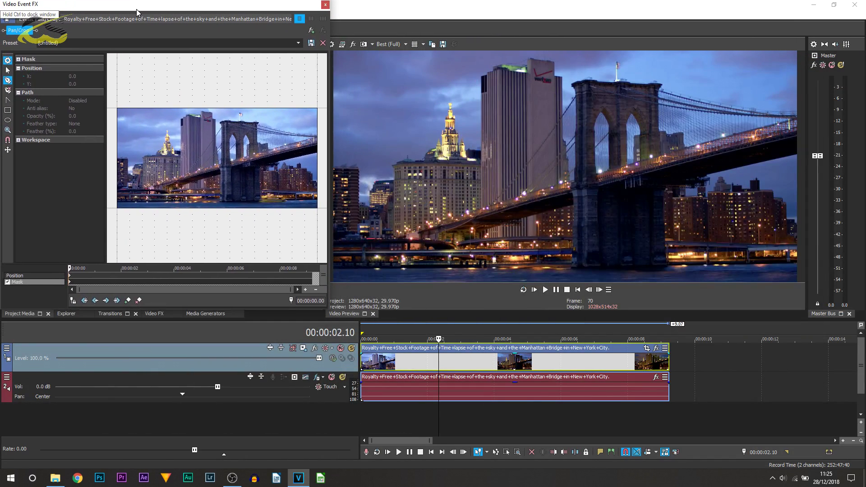
{"action": "left_click_drag", "start_coordinate": [330, 313], "coordinate": [864, 469]}
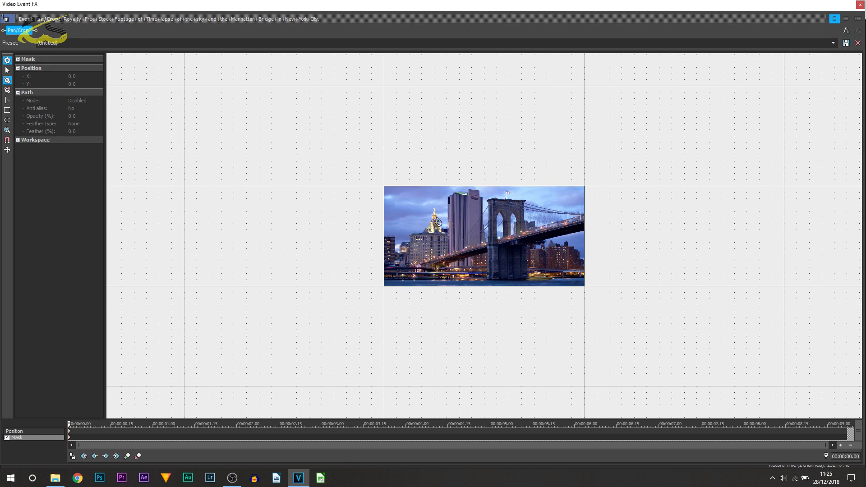
{"action": "scroll", "coordinate": [531, 267], "scroll_direction": "up", "scroll_amount": 2}
{"action": "scroll", "coordinate": [530, 267], "scroll_direction": "up", "scroll_amount": 2}
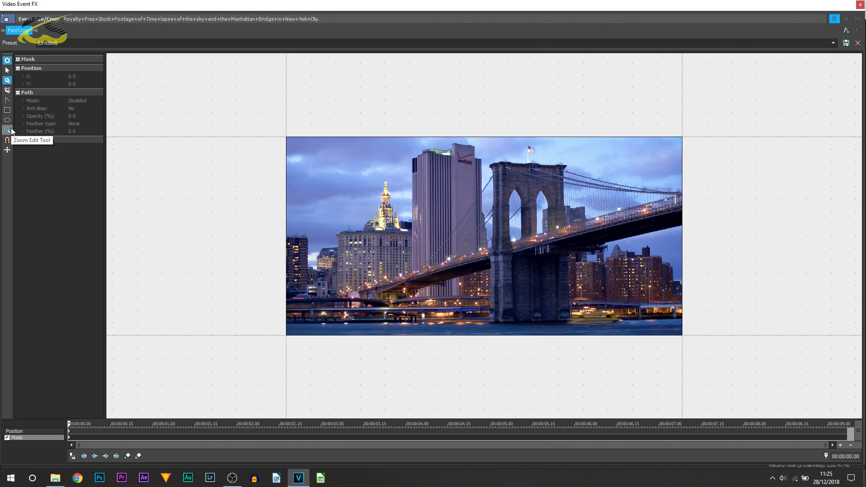
Zoom in on the Verizon building's top and place the first mask point on its left edge
{"action": "scroll", "coordinate": [374, 219], "scroll_direction": "up", "scroll_amount": 2}
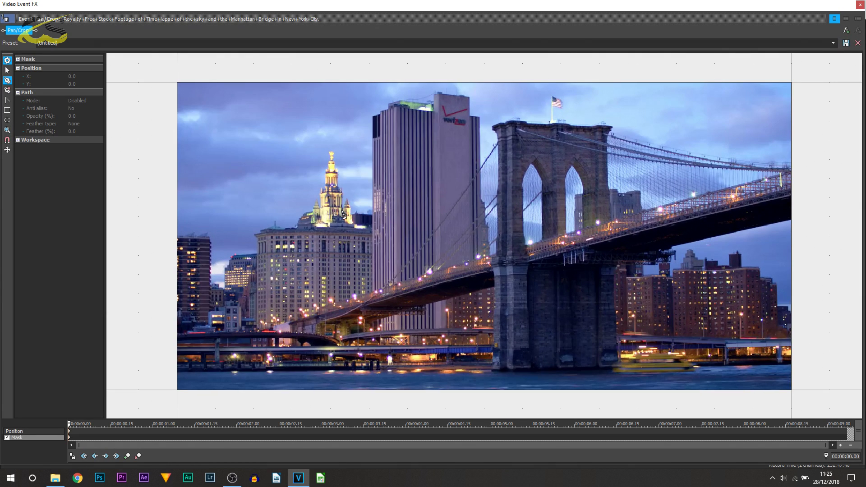
{"action": "scroll", "coordinate": [343, 214], "scroll_direction": "up", "scroll_amount": 4}
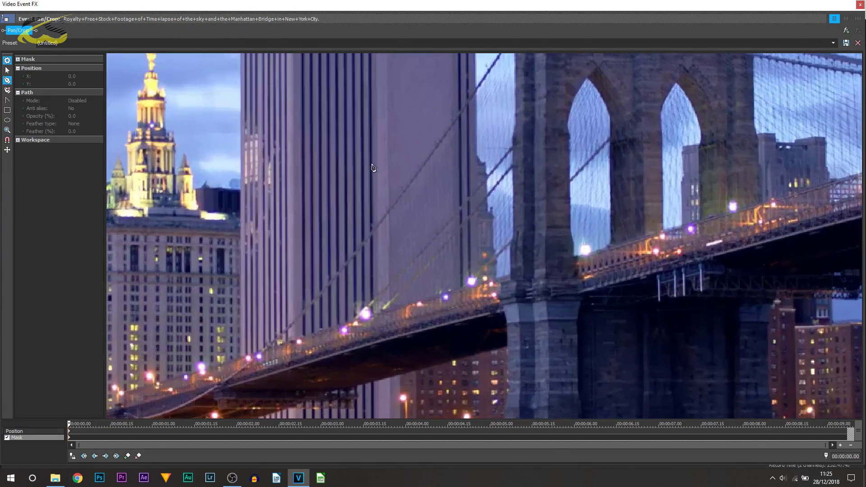
{"action": "scroll", "coordinate": [373, 168], "scroll_direction": "up", "scroll_amount": 1}
{"action": "left_click_drag", "start_coordinate": [291, 131], "coordinate": [445, 234]}
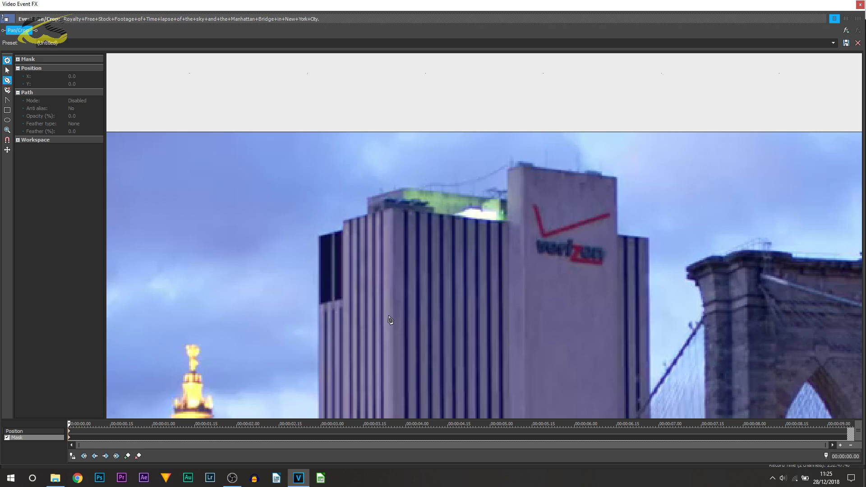
{"action": "left_click", "coordinate": [318, 399]}
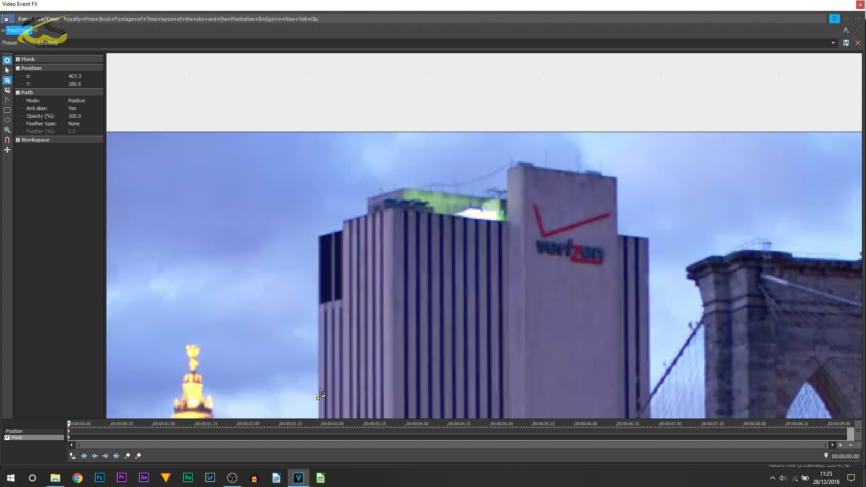
Add mask points up the building's left edge and across its stepped rooftop
{"action": "left_click", "coordinate": [318, 235]}
{"action": "left_click", "coordinate": [369, 215]}
{"action": "left_click", "coordinate": [366, 197]}
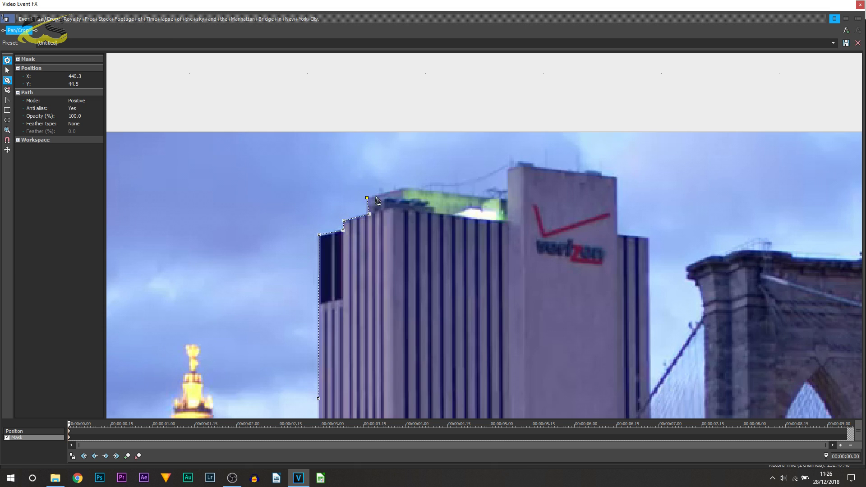
{"action": "left_click", "coordinate": [403, 190]}
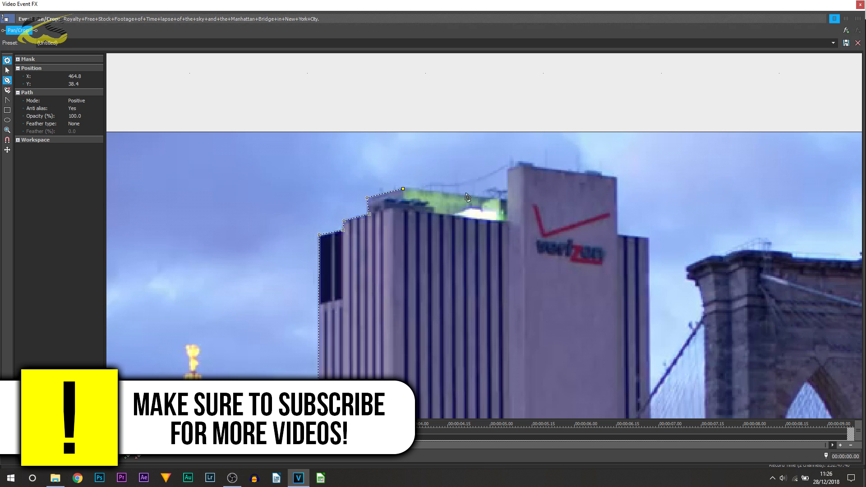
{"action": "left_click", "coordinate": [499, 198]}
{"action": "left_click", "coordinate": [507, 200]}
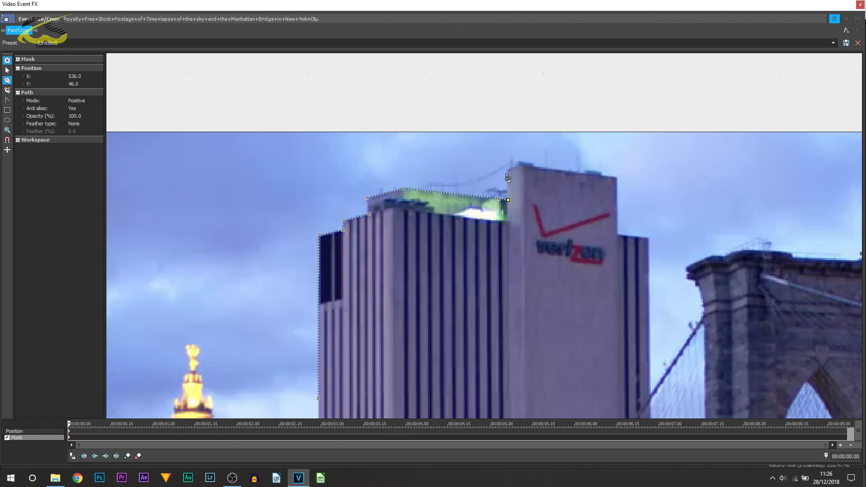
{"action": "left_click", "coordinate": [508, 169]}
{"action": "left_click", "coordinate": [520, 166]}
Continue the mask path down the tower's right side
{"action": "left_click", "coordinate": [615, 178]}
{"action": "left_click", "coordinate": [616, 233]}
{"action": "left_click", "coordinate": [647, 236]}
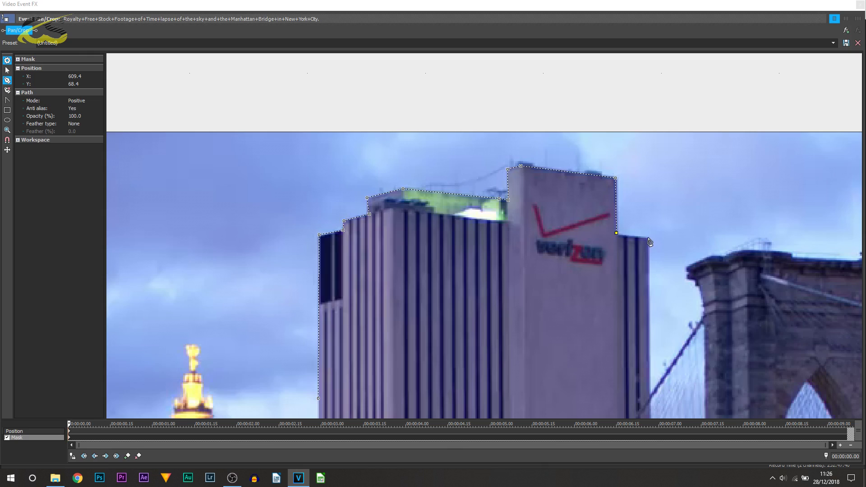
{"action": "left_click", "coordinate": [648, 384]}
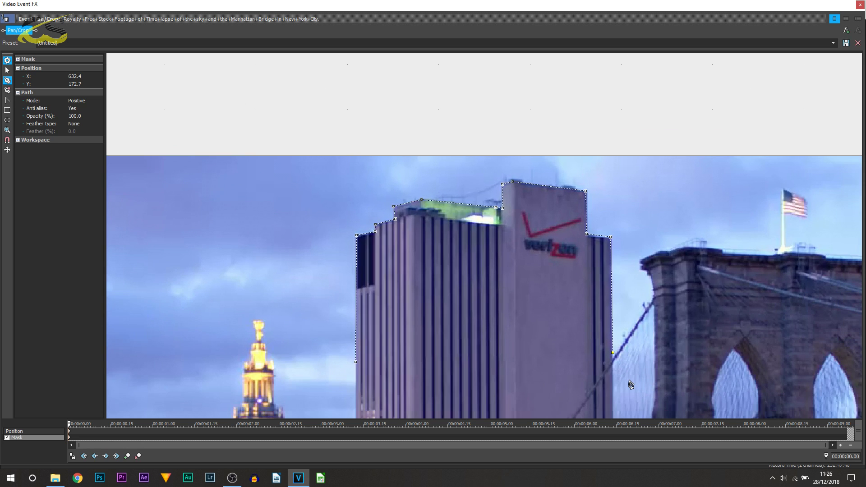
Zoom down the tower and add mask points along its right edge to the bridge railing
{"action": "scroll", "coordinate": [624, 380], "scroll_direction": "up", "scroll_amount": 1}
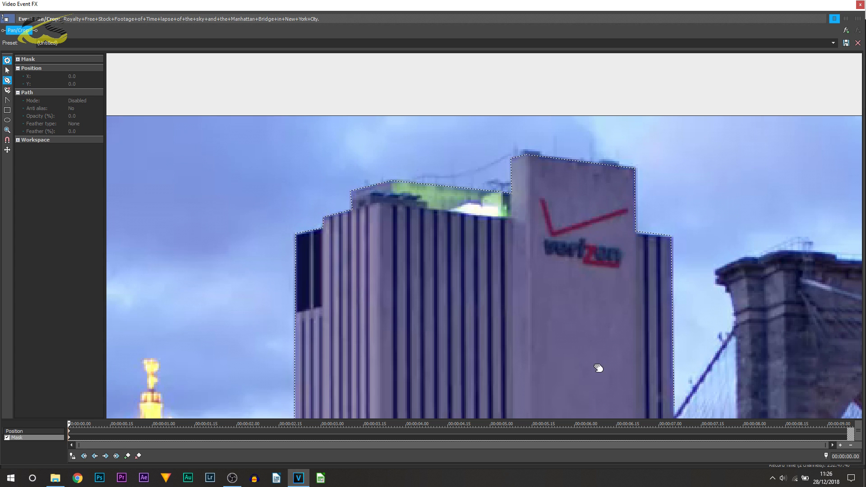
{"action": "scroll", "coordinate": [597, 367], "scroll_direction": "up", "scroll_amount": 2}
{"action": "left_click_drag", "start_coordinate": [599, 327], "coordinate": [566, 181]}
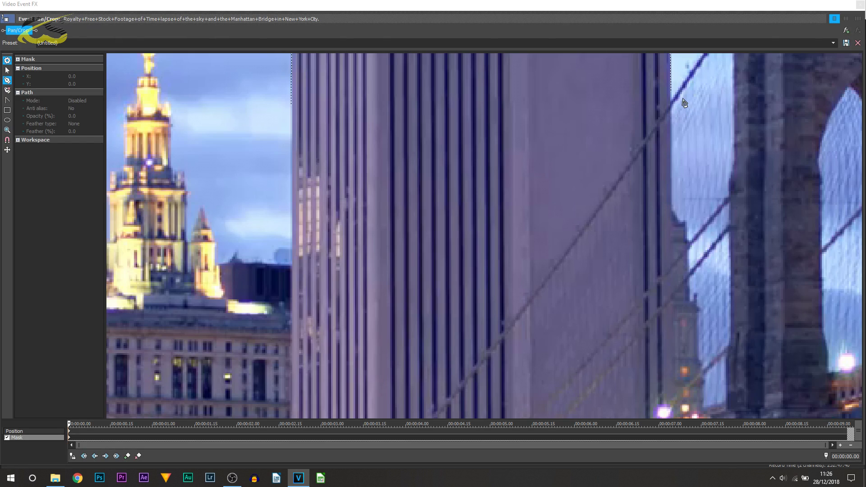
{"action": "left_click", "coordinate": [684, 103]}
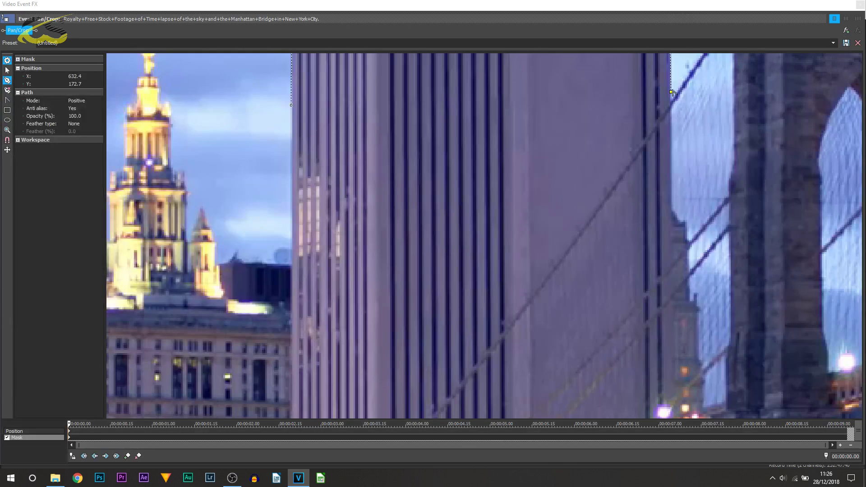
{"action": "left_click", "coordinate": [670, 92]}
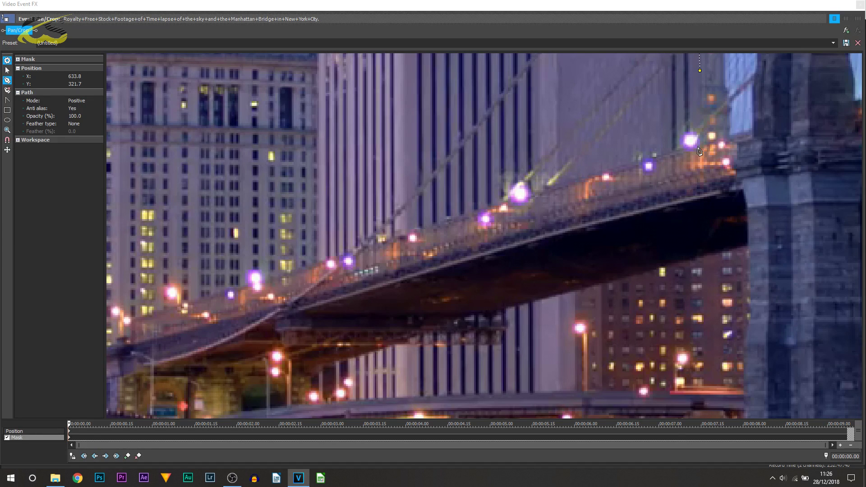
{"action": "left_click", "coordinate": [697, 147]}
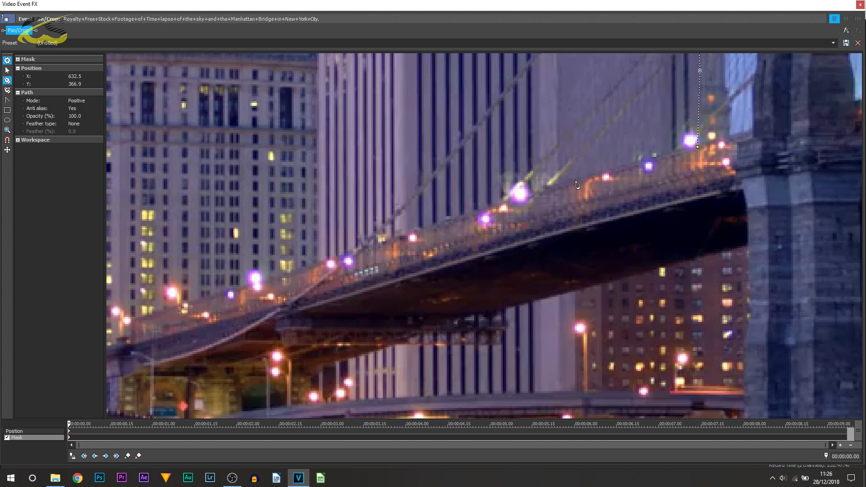
Add mask points along the lower bridge deck, curving one segment with a Bezier handle
{"action": "left_click", "coordinate": [575, 395]}
{"action": "left_click_drag", "start_coordinate": [618, 395], "coordinate": [661, 356]}
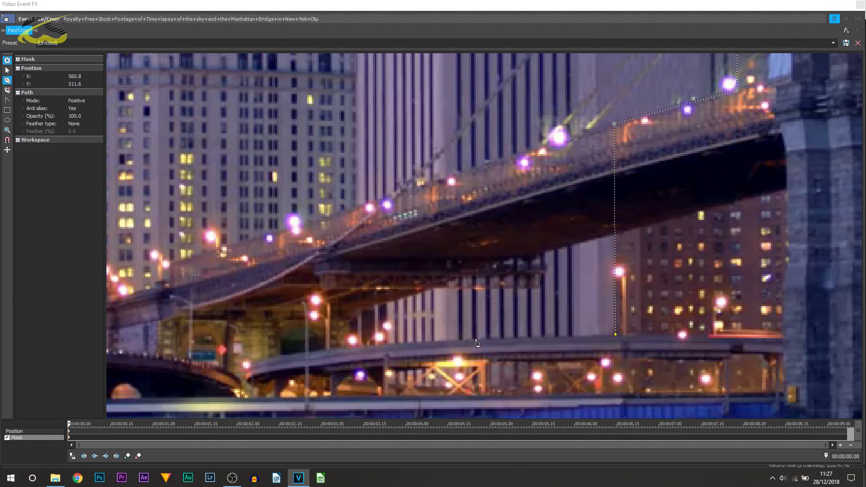
{"action": "left_click", "coordinate": [406, 342]}
{"action": "mouse_move", "coordinate": [350, 343]}
{"action": "left_mouse_down"}
{"action": "mouse_move", "coordinate": [330, 348]}
{"action": "mouse_move", "coordinate": [352, 375]}
{"action": "mouse_move", "coordinate": [342, 327]}
{"action": "mouse_move", "coordinate": [349, 297]}
{"action": "mouse_move", "coordinate": [345, 351]}
{"action": "mouse_move", "coordinate": [347, 342]}
{"action": "left_mouse_up"}
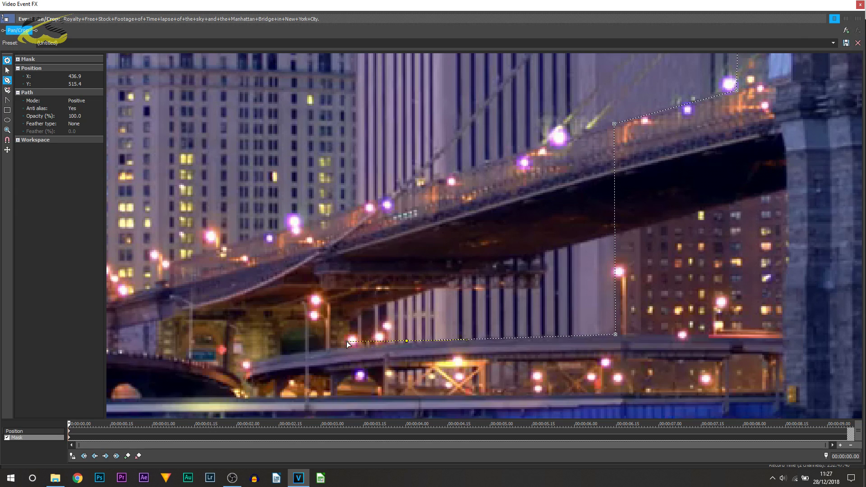
{"action": "left_click", "coordinate": [388, 343]}
Pan back to the starting anchor, close the mask path there, and zoom out to the full frame
{"action": "left_click_drag", "start_coordinate": [390, 289], "coordinate": [426, 399]}
{"action": "scroll", "coordinate": [415, 306], "scroll_direction": "down", "scroll_amount": 5}
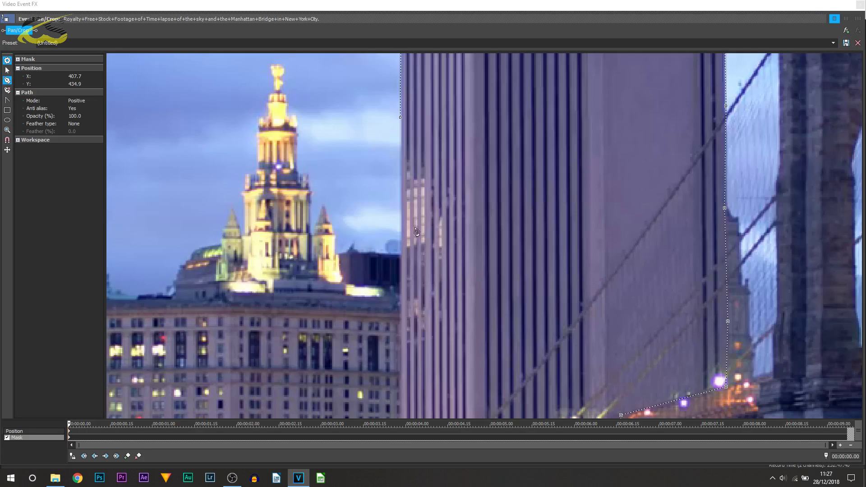
{"action": "scroll", "coordinate": [400, 120], "scroll_direction": "down", "scroll_amount": 3}
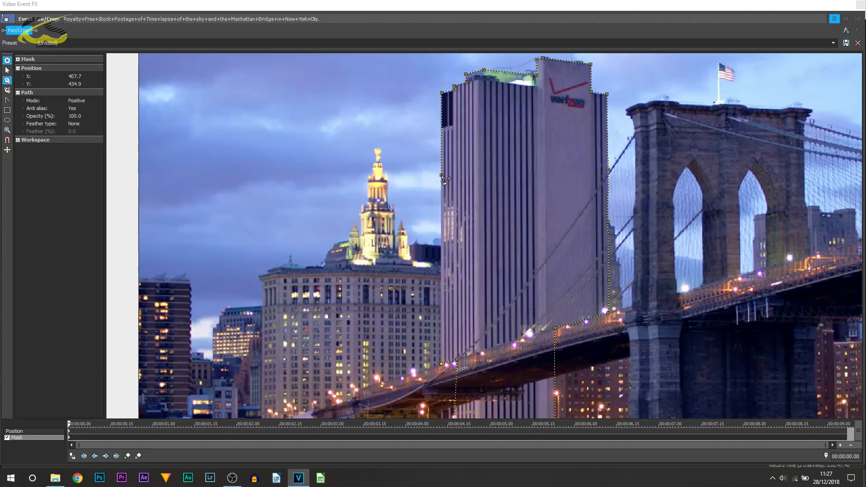
{"action": "left_click", "coordinate": [441, 176]}
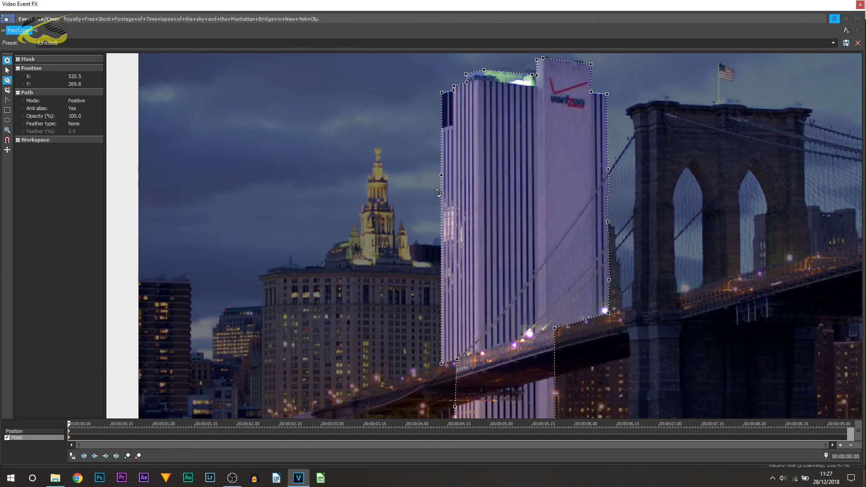
{"action": "scroll", "coordinate": [504, 296], "scroll_direction": "down", "scroll_amount": 3}
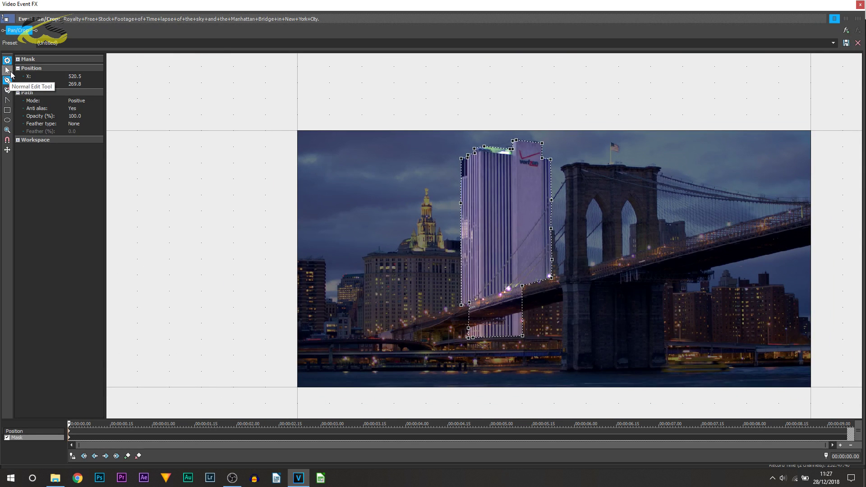
Resize the effects window to reveal the preview, zoom out, and list the mask's feather types
{"action": "left_click", "coordinate": [11, 72]}
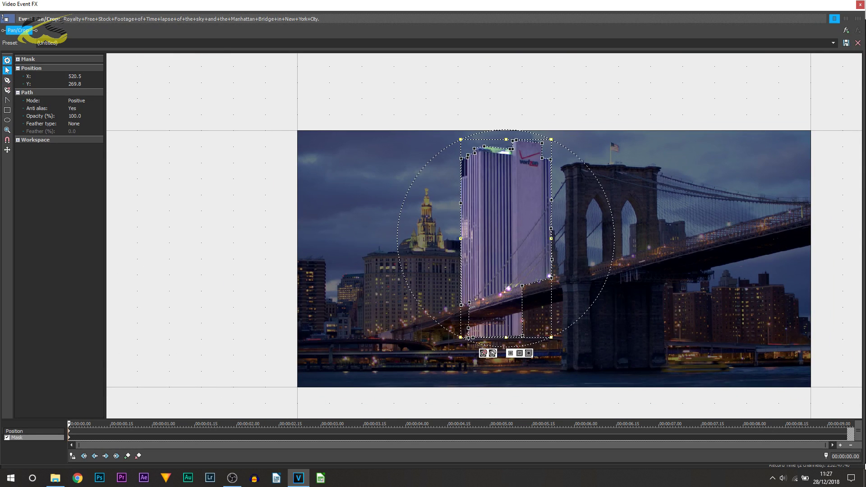
{"action": "key", "text": "super+Down"}
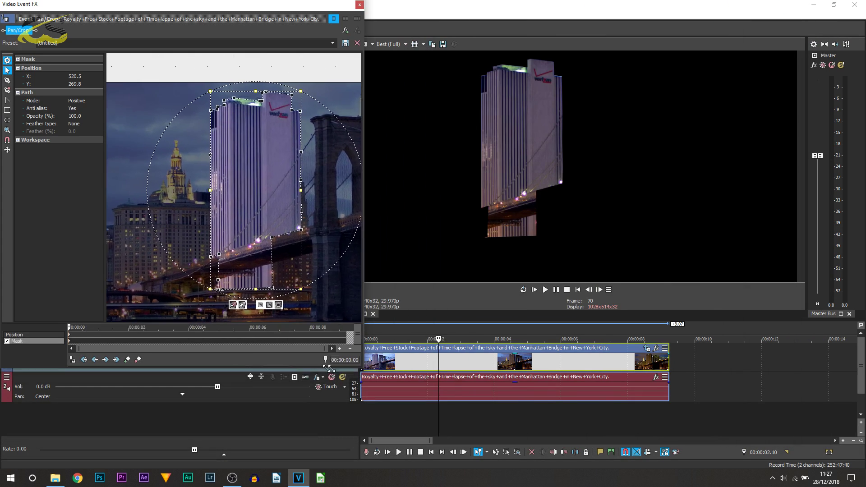
{"action": "left_click_drag", "start_coordinate": [358, 392], "coordinate": [289, 392]}
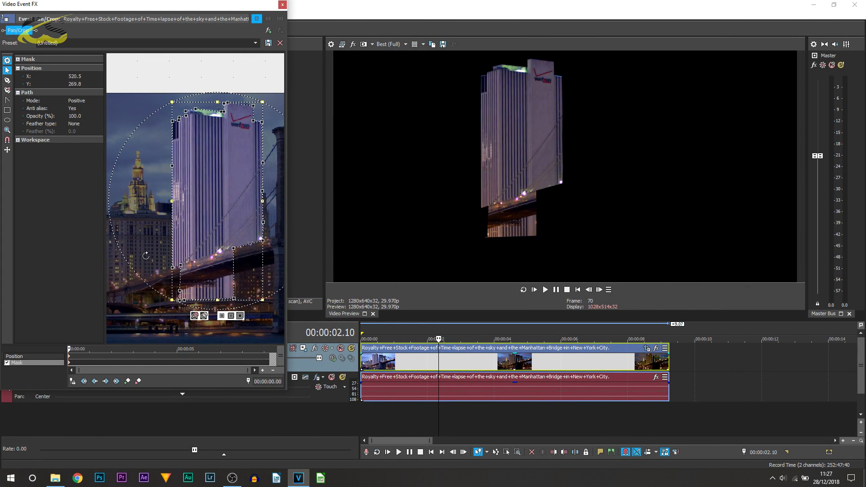
{"action": "scroll", "coordinate": [167, 244], "scroll_direction": "down", "scroll_amount": 1}
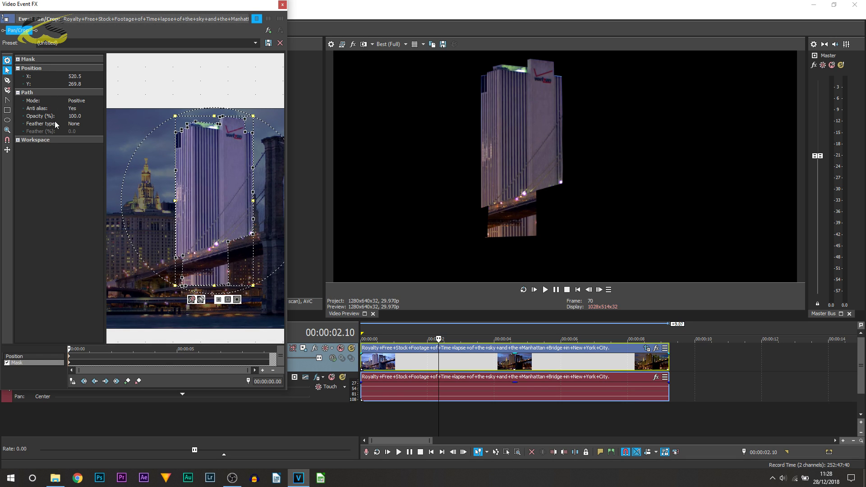
{"action": "left_click", "coordinate": [77, 124]}
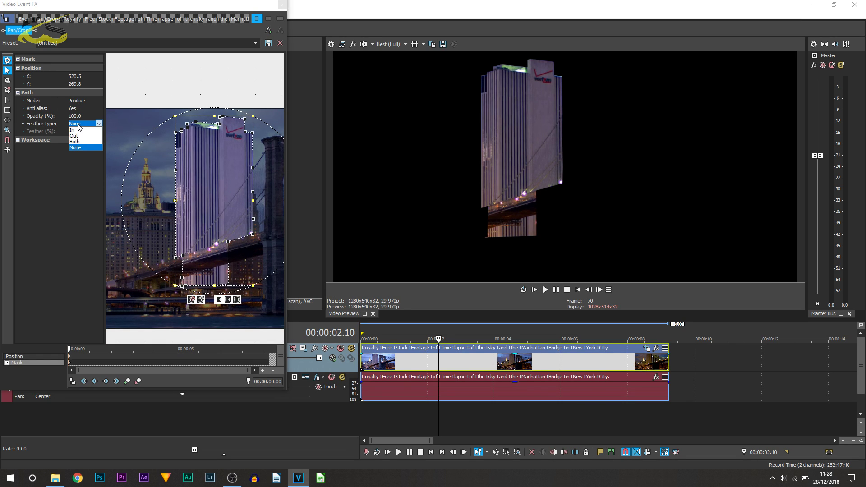
Set the building mask's feather type to Both with a feather amount of 4.0%
{"action": "left_click", "coordinate": [84, 141]}
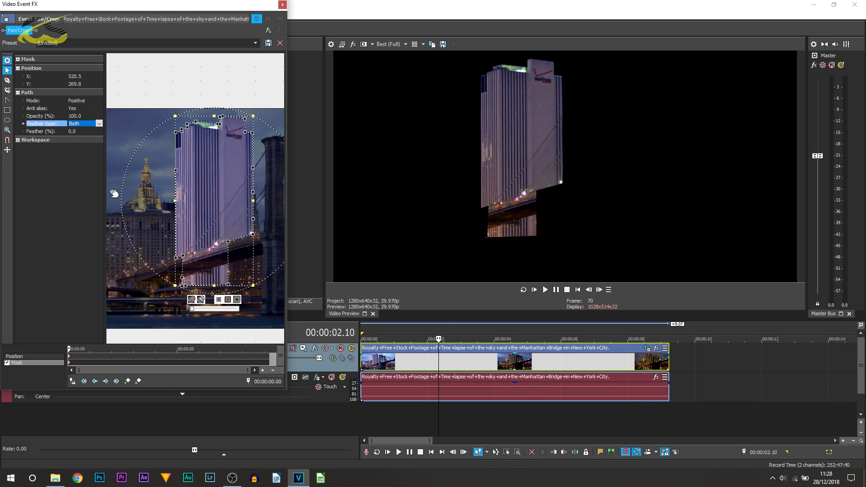
{"action": "left_click", "coordinate": [78, 132]}
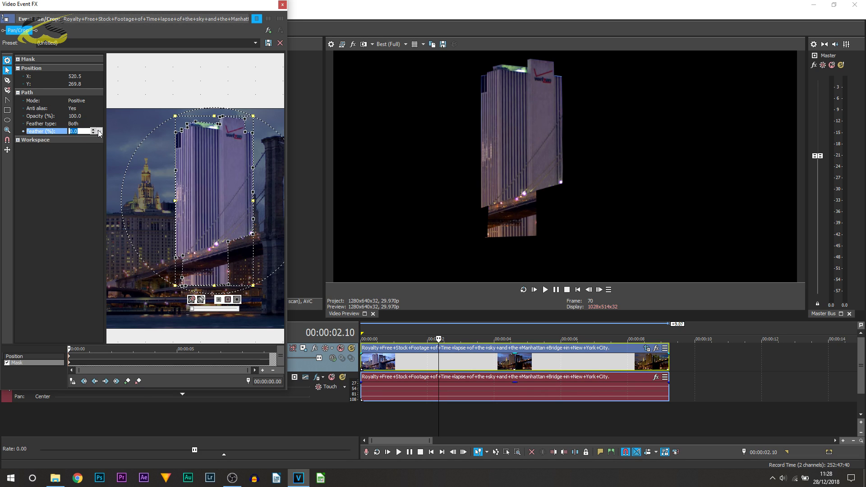
{"action": "left_click_drag", "start_coordinate": [72, 137], "coordinate": [71, 137]}
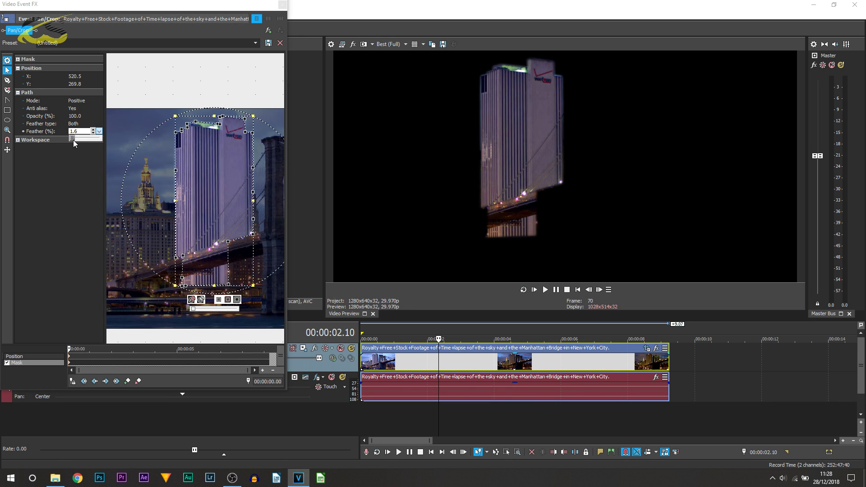
{"action": "mouse_move", "coordinate": [74, 139]}
{"action": "left_mouse_down"}
{"action": "mouse_move", "coordinate": [93, 140]}
{"action": "mouse_move", "coordinate": [76, 139]}
{"action": "left_mouse_up"}
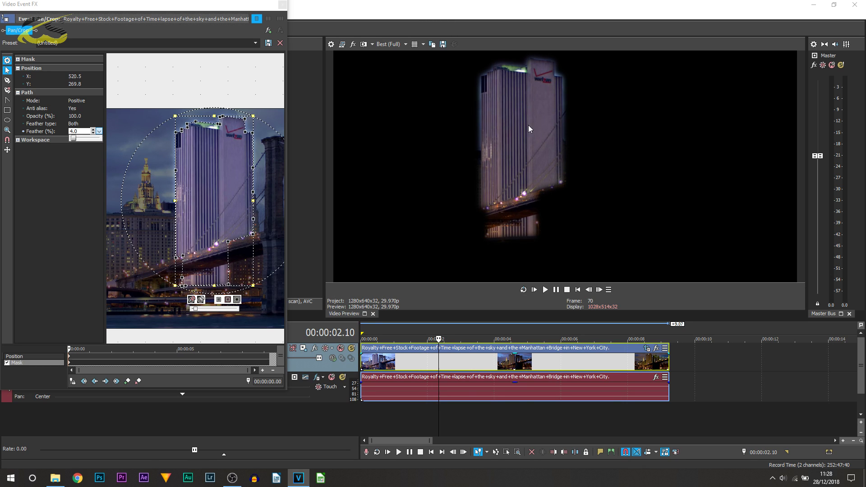
Compare In and Out feathering, return to Both, and switch the mask Mode to Negative
{"action": "left_click", "coordinate": [73, 124]}
{"action": "left_click", "coordinate": [73, 130]}
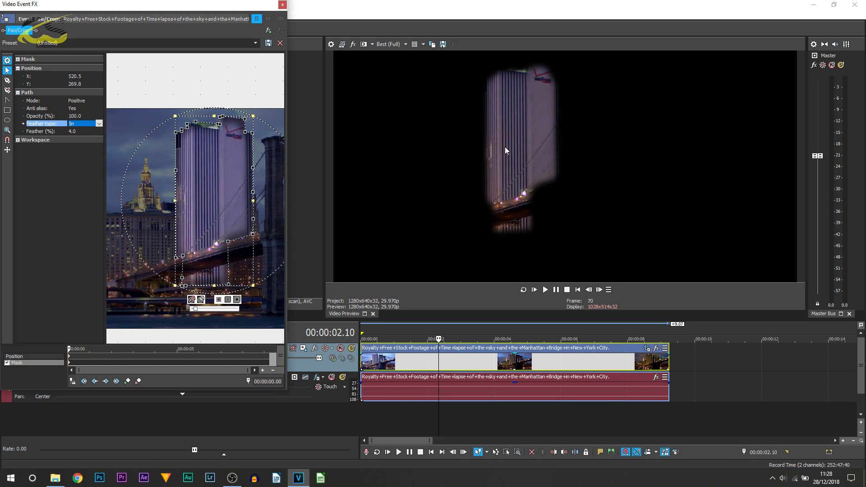
{"action": "left_click", "coordinate": [78, 126]}
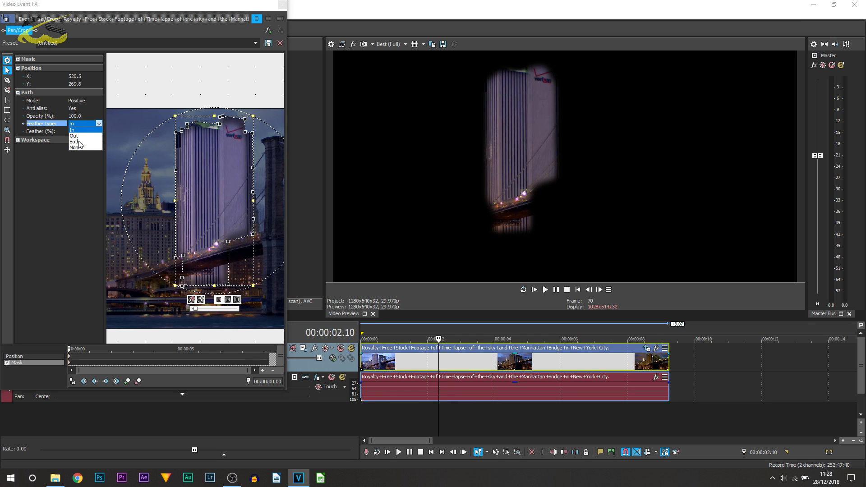
{"action": "left_click", "coordinate": [74, 136]}
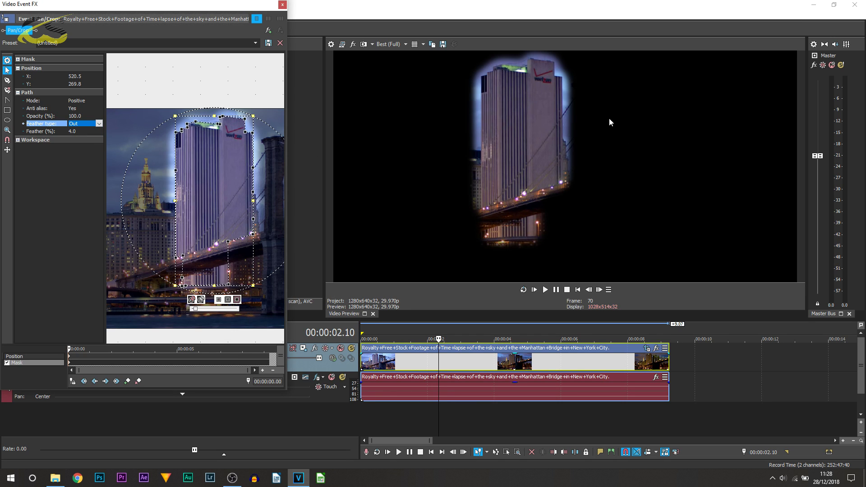
{"action": "left_click", "coordinate": [97, 123]}
{"action": "left_click", "coordinate": [89, 142]}
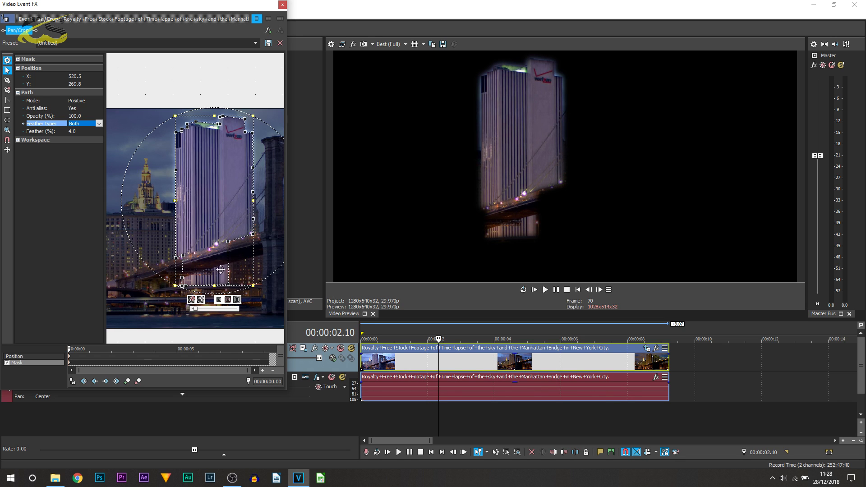
{"action": "left_click", "coordinate": [201, 300]}
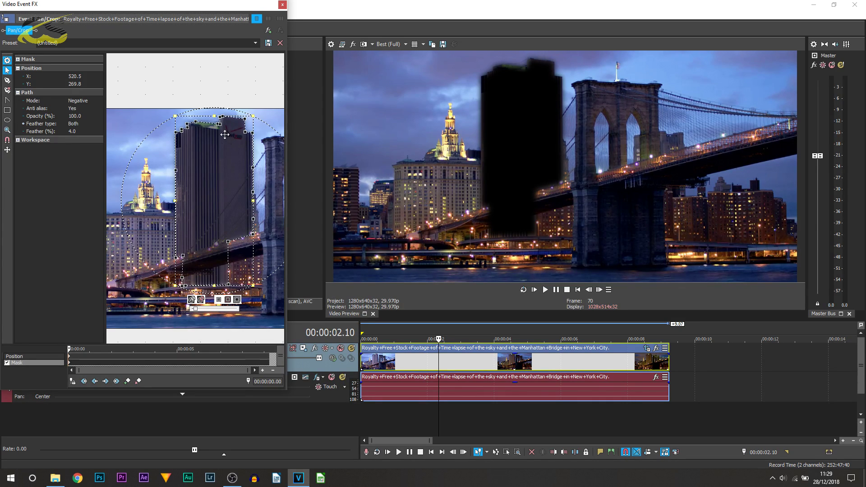
Set the mask back to Positive, copy its keyframe, and clear the mask from the clip
{"action": "left_click", "coordinate": [201, 300]}
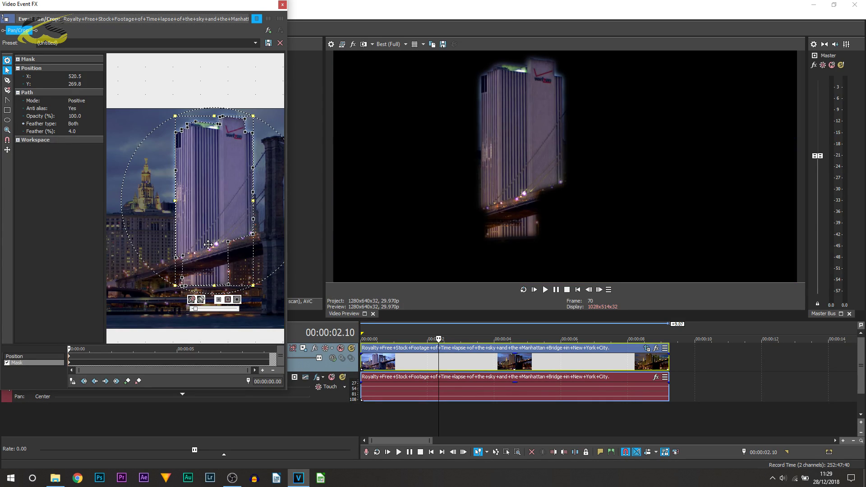
{"action": "scroll", "coordinate": [203, 193], "scroll_direction": "down", "scroll_amount": 3}
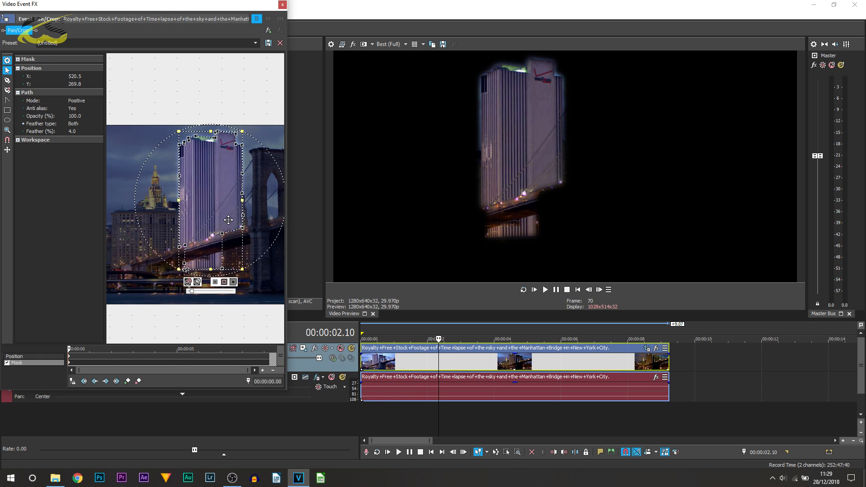
{"action": "scroll", "coordinate": [202, 191], "scroll_direction": "down", "scroll_amount": 2}
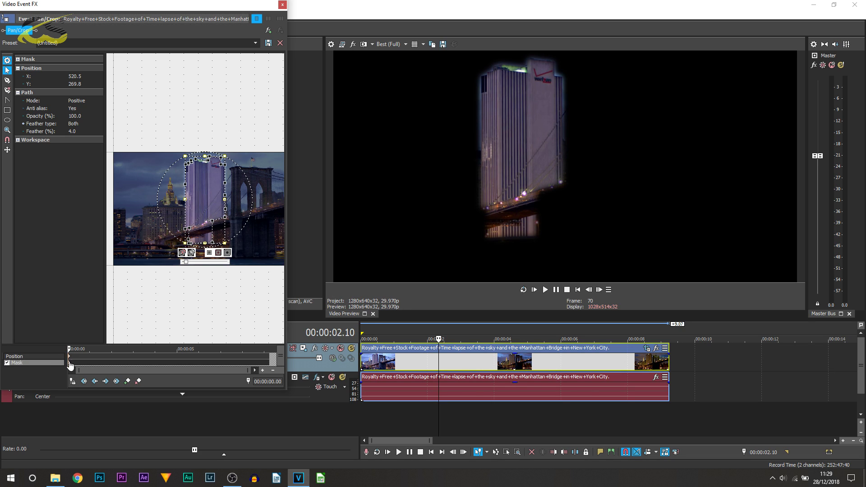
{"action": "right_click", "coordinate": [70, 363]}
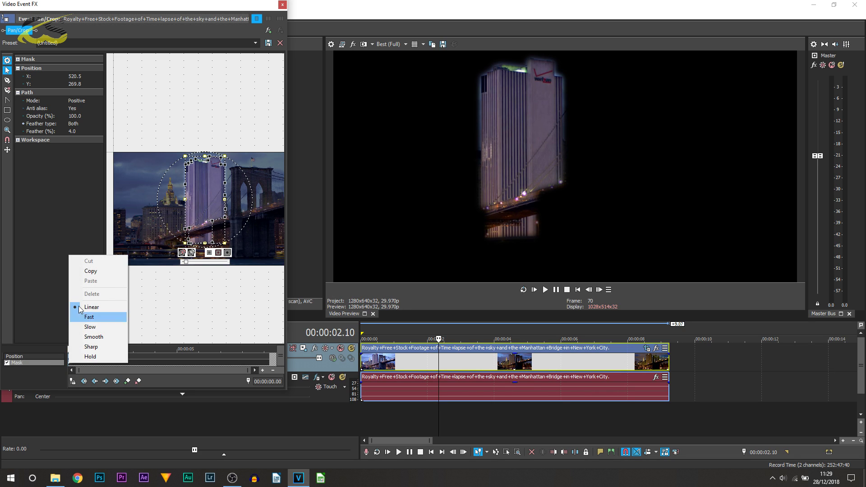
{"action": "left_click", "coordinate": [103, 275]}
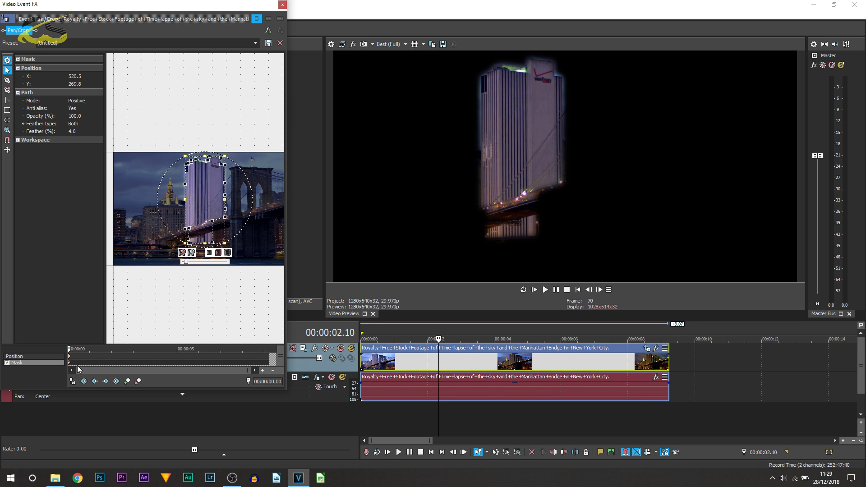
{"action": "right_click", "coordinate": [193, 177]}
{"action": "left_click", "coordinate": [213, 193]}
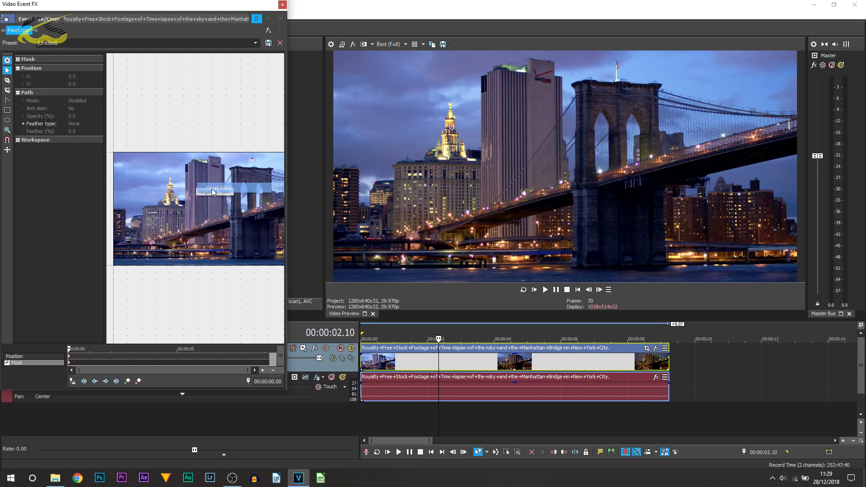
Close Event FX and duplicate the video track, returning to the top track's start
{"action": "left_click", "coordinate": [282, 5]}
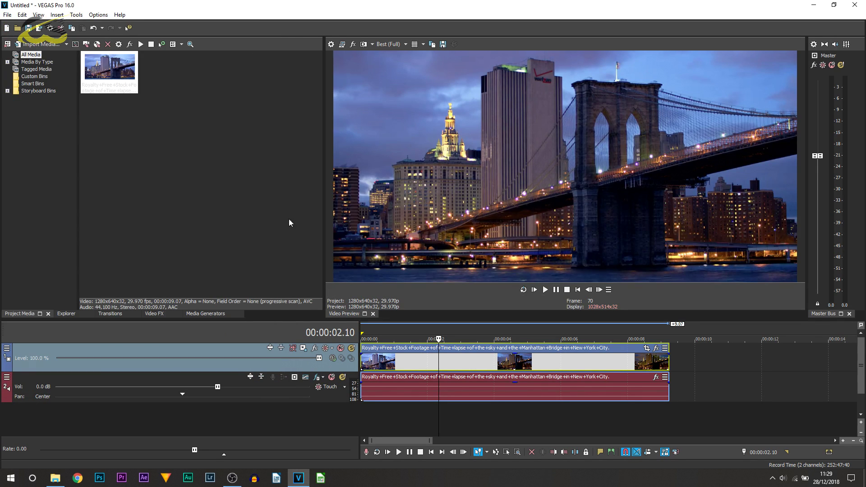
{"action": "right_click", "coordinate": [326, 367]}
{"action": "left_click", "coordinate": [360, 256]}
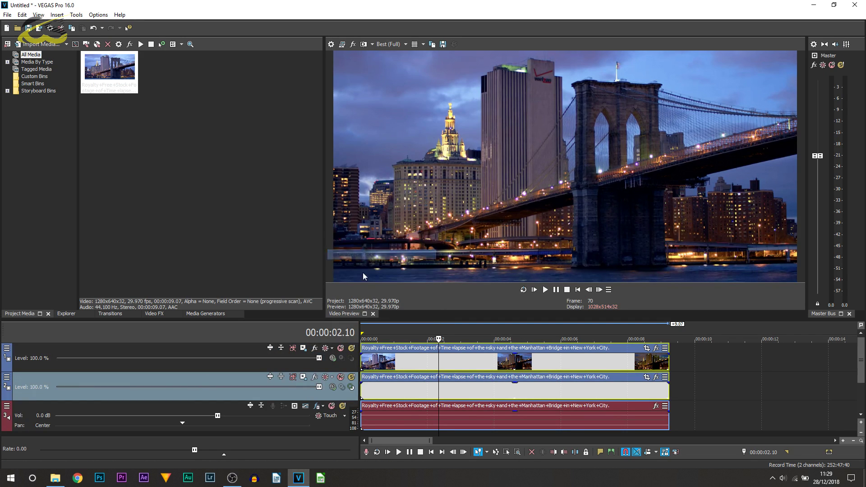
{"action": "left_click", "coordinate": [364, 366]}
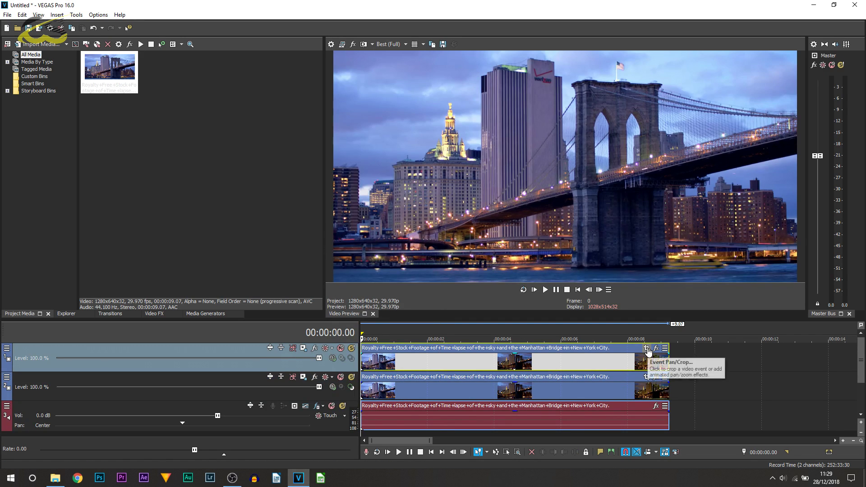
Paste the copied building mask into the top-track clip's Pan/Crop and close the window
{"action": "left_click", "coordinate": [647, 348]}
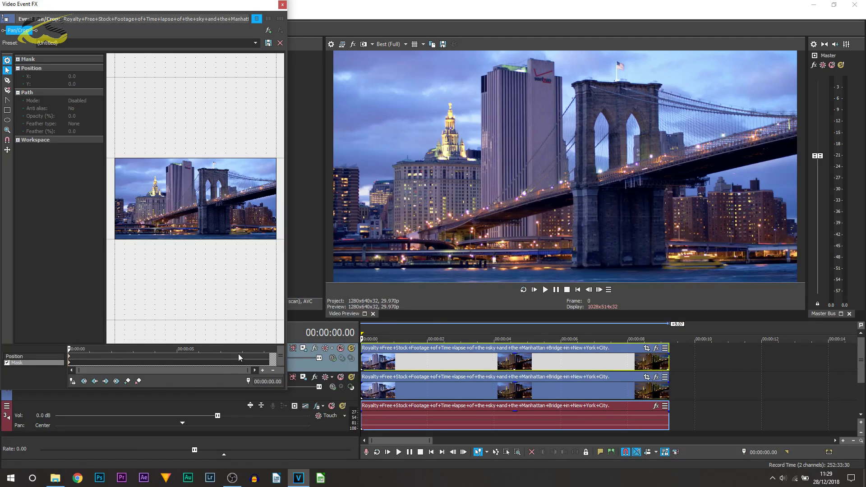
{"action": "right_click", "coordinate": [70, 364]}
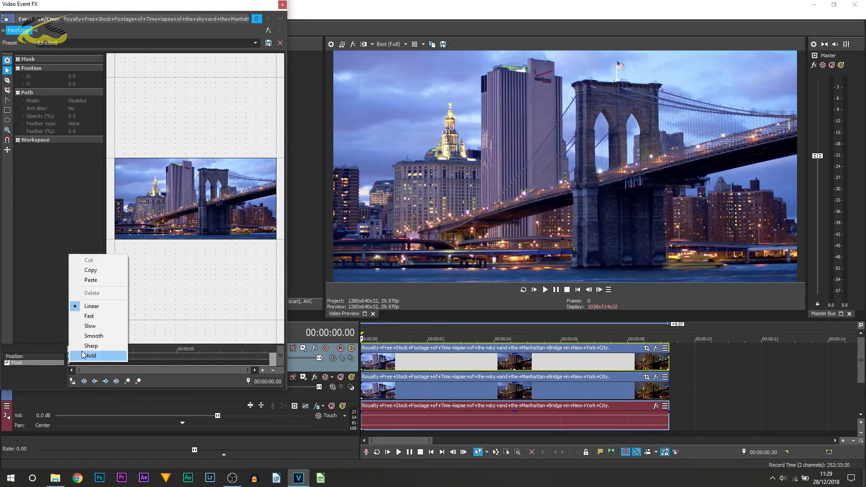
{"action": "left_click", "coordinate": [110, 281]}
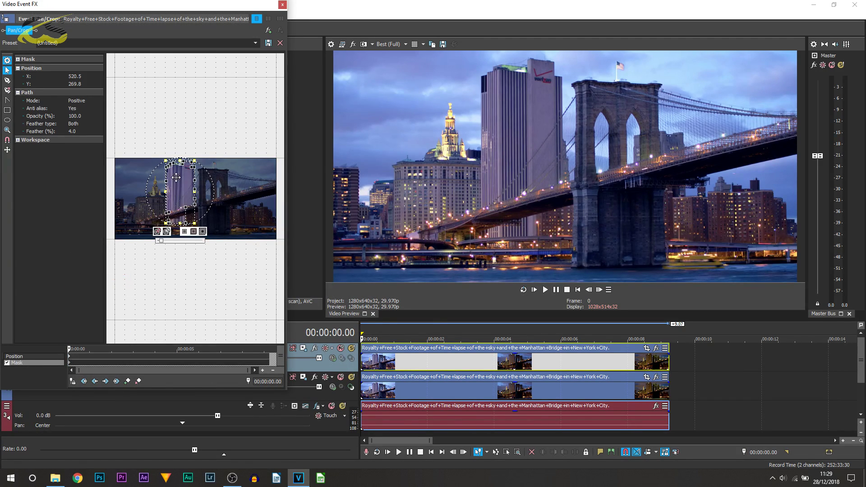
{"action": "left_click", "coordinate": [282, 5]}
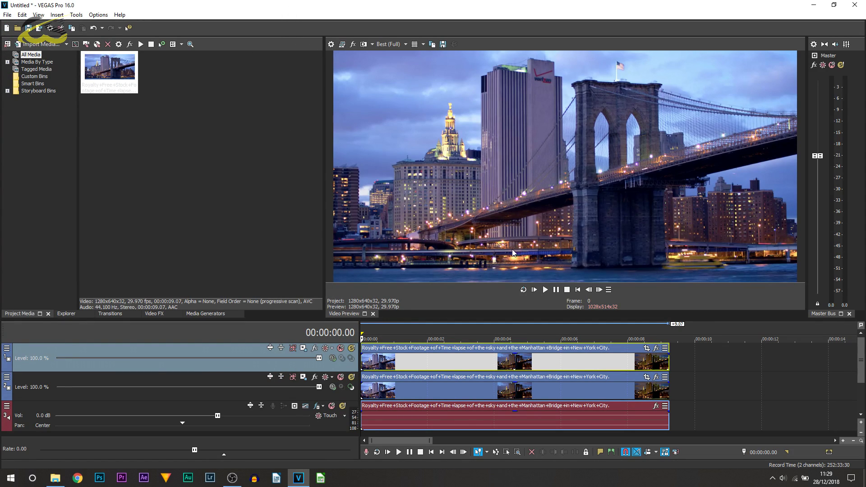
Apply the Gaussian Blur Medium Blur preset to the top clip with horizontal range 0
{"action": "left_click", "coordinate": [154, 314]}
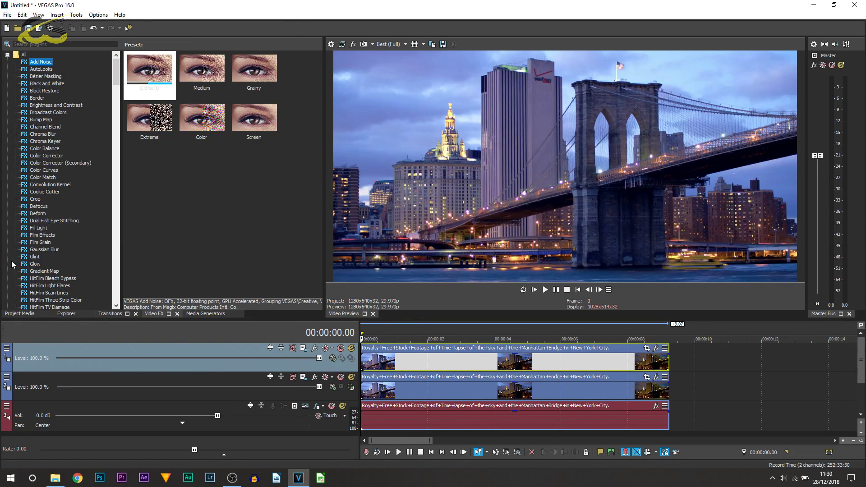
{"action": "left_click", "coordinate": [45, 250]}
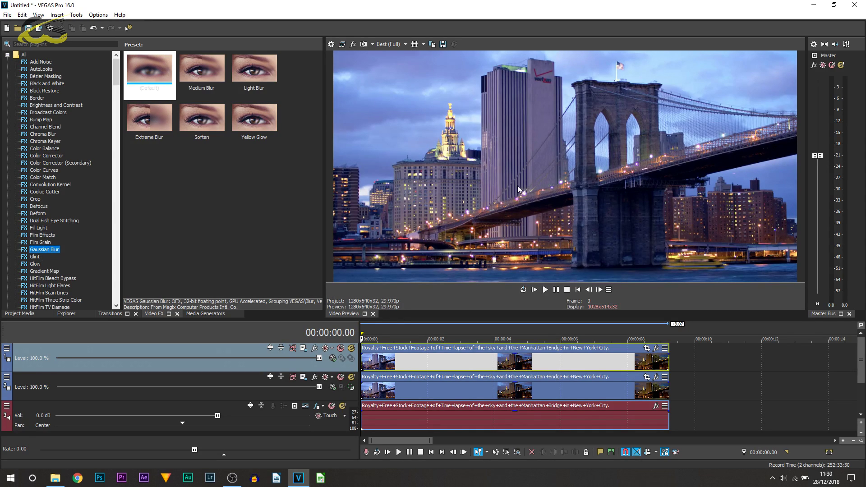
{"action": "left_click_drag", "start_coordinate": [204, 91], "coordinate": [280, 139]}
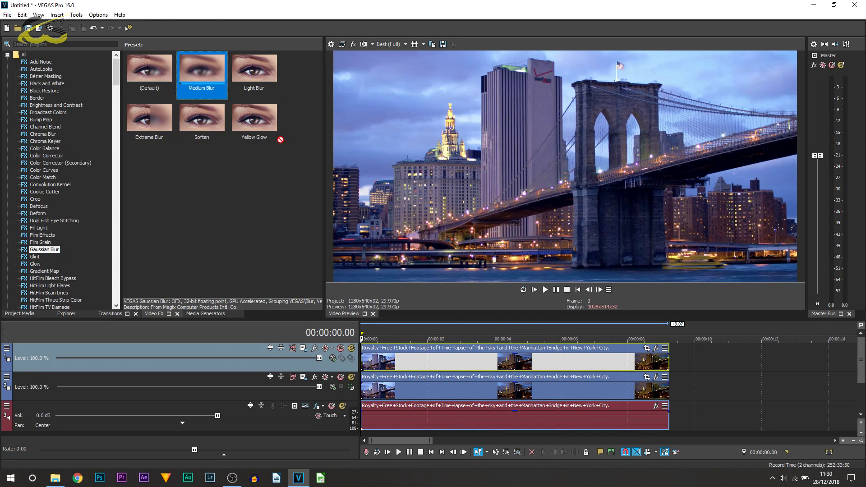
{"action": "left_click_drag", "start_coordinate": [565, 366], "coordinate": [566, 366]}
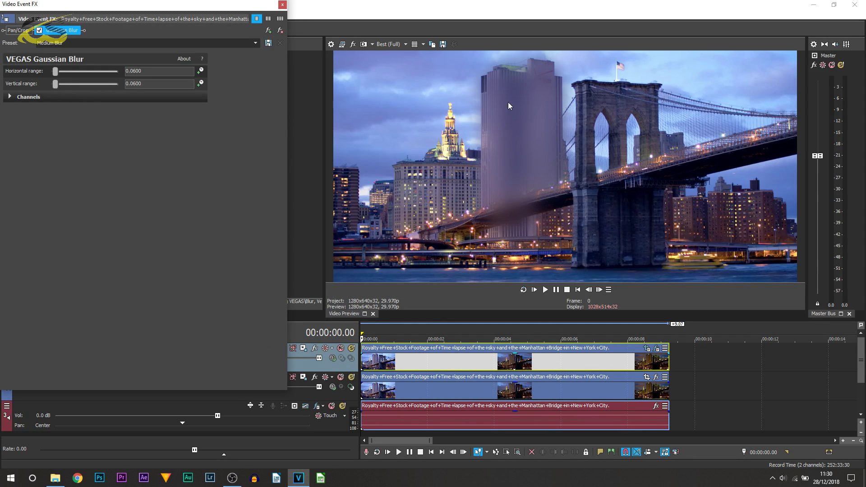
{"action": "left_click_drag", "start_coordinate": [55, 72], "coordinate": [54, 86]}
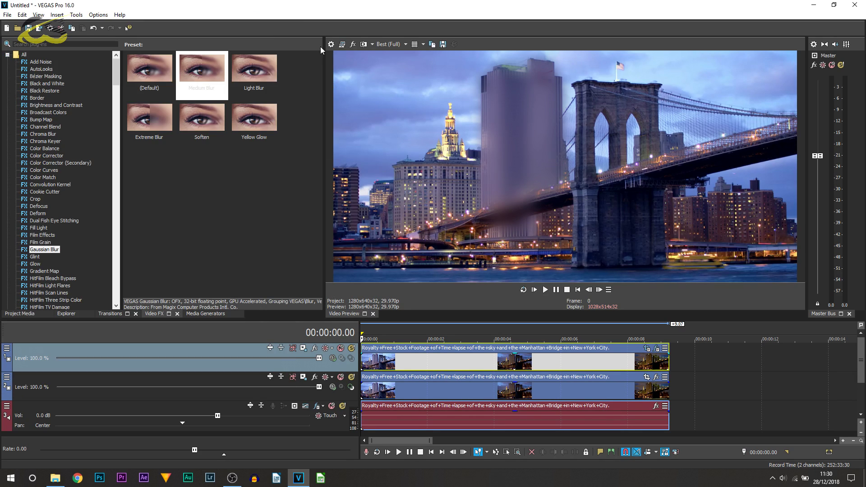
{"action": "left_click", "coordinate": [282, 5]}
{"action": "left_click", "coordinate": [646, 348]}
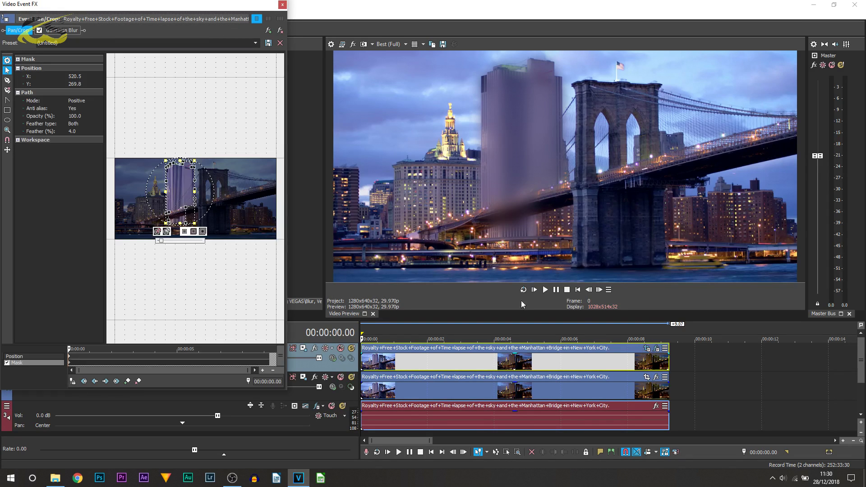
Reshape the building mask by pulling its left edge and top-left corner further left
{"action": "scroll", "coordinate": [217, 207], "scroll_direction": "up", "scroll_amount": 2}
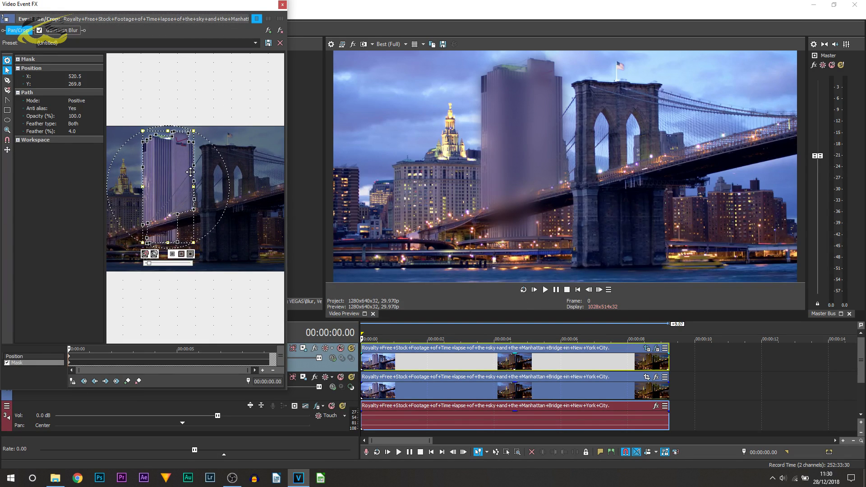
{"action": "scroll", "coordinate": [149, 180], "scroll_direction": "up", "scroll_amount": 1}
{"action": "left_click", "coordinate": [241, 112]}
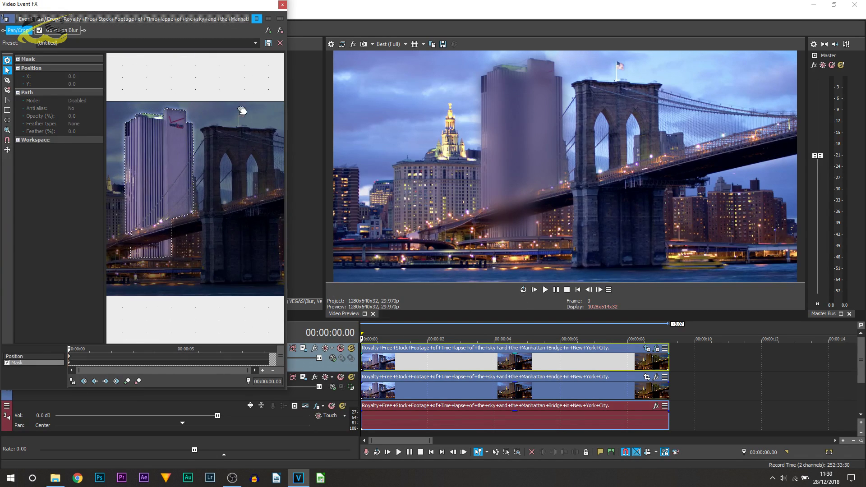
{"action": "scroll", "coordinate": [135, 189], "scroll_direction": "up", "scroll_amount": 1}
{"action": "left_click", "coordinate": [176, 163]}
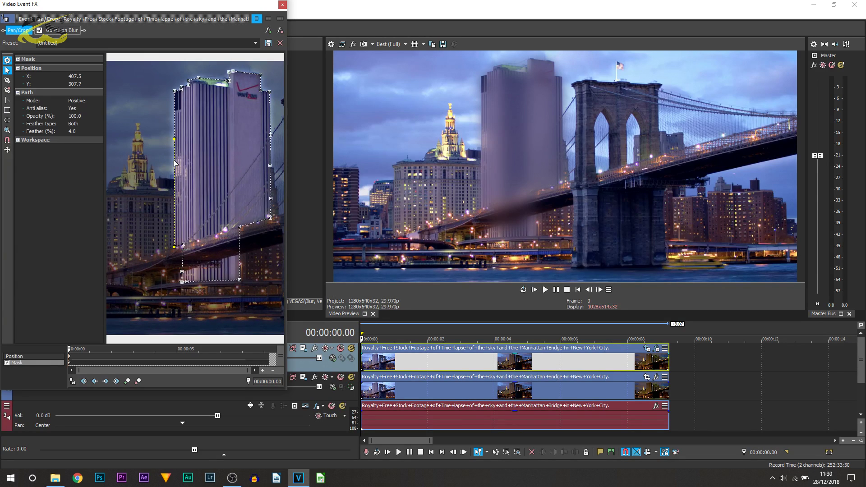
{"action": "left_click_drag", "start_coordinate": [174, 141], "coordinate": [168, 141]}
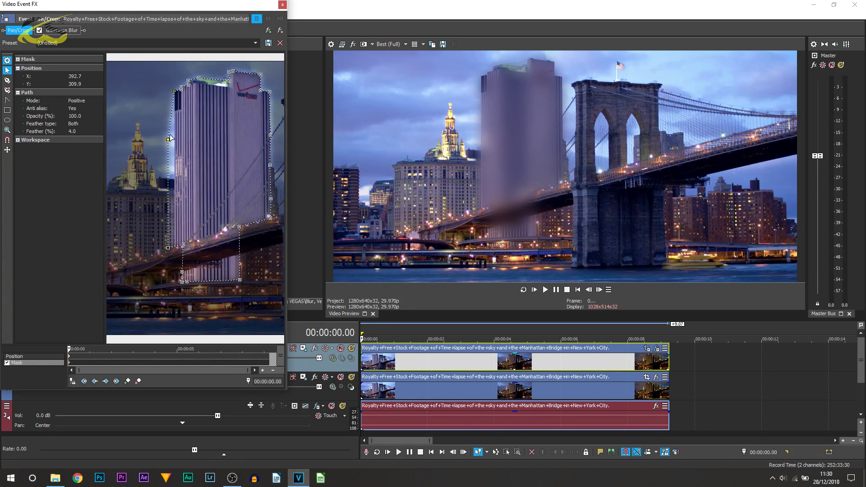
{"action": "left_click_drag", "start_coordinate": [173, 92], "coordinate": [162, 92]}
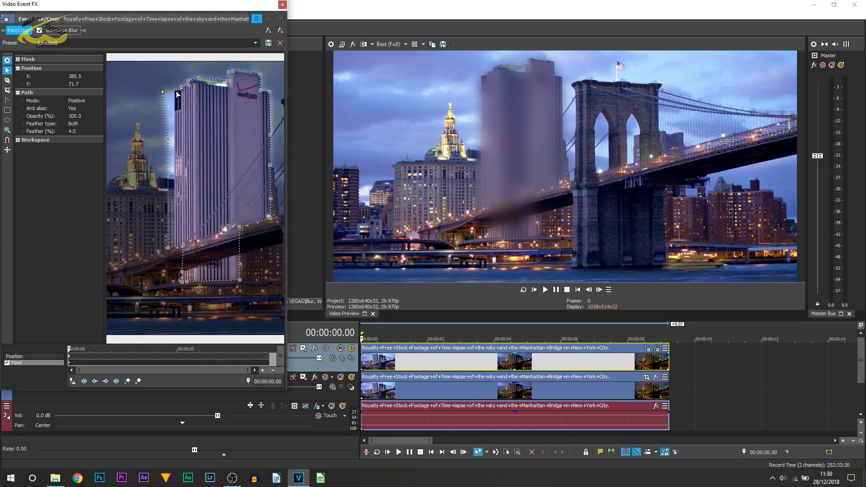
Try curving the mask's top-left edge, undo it, and bring up the Gaussian Blur settings
{"action": "left_click_drag", "start_coordinate": [178, 92], "coordinate": [167, 81]}
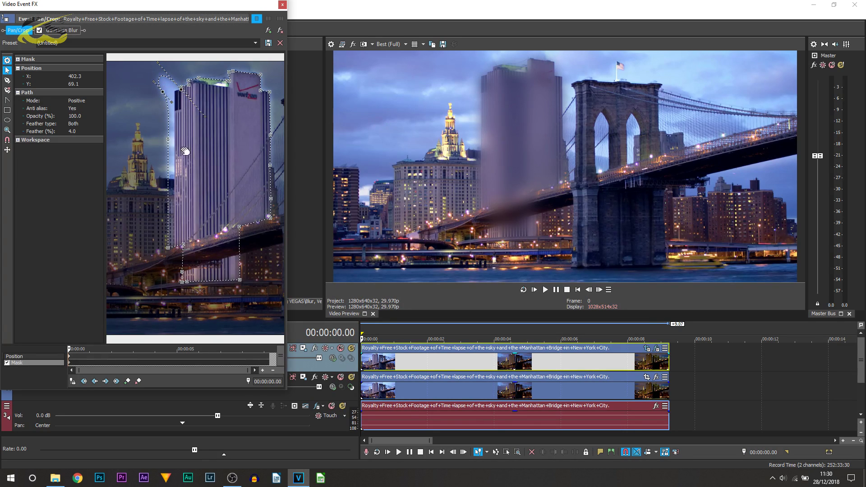
{"action": "left_click", "coordinate": [88, 124]}
{"action": "key", "text": "ctrl+z"}
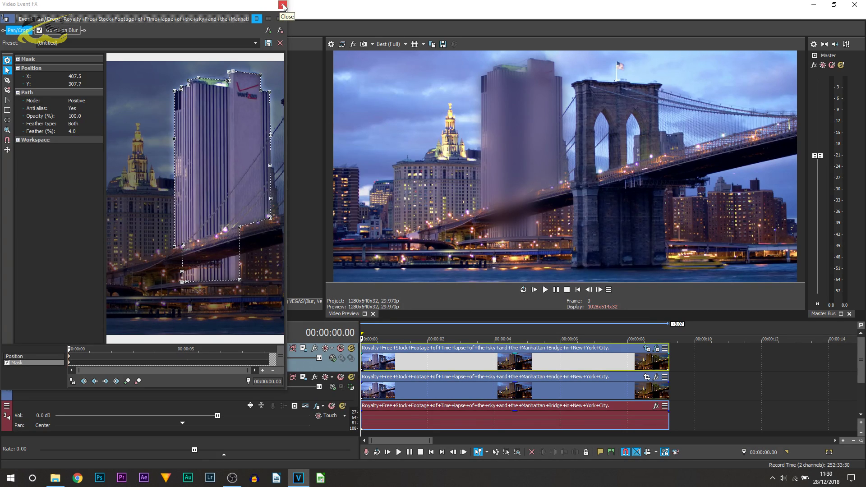
{"action": "left_click", "coordinate": [61, 30]}
Disable Gaussian Blur, add Brightness and Contrast at 0.497 to the top clip, then delete that track
{"action": "left_click", "coordinate": [39, 30]}
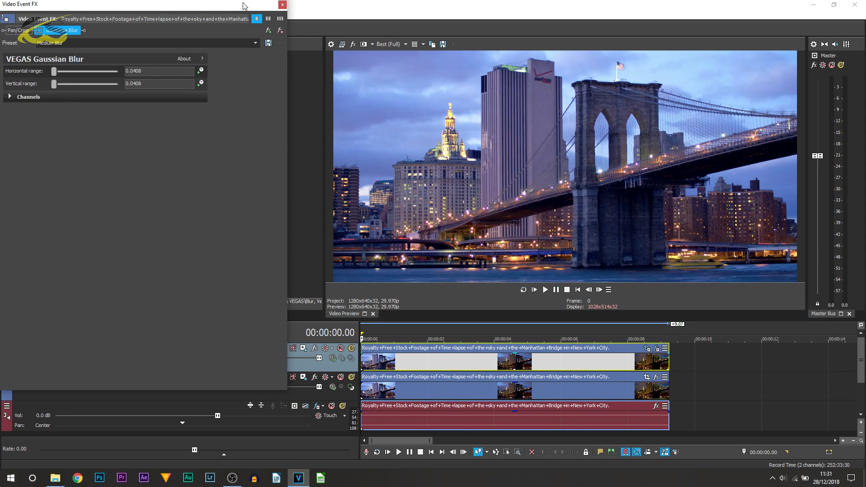
{"action": "left_click", "coordinate": [282, 5]}
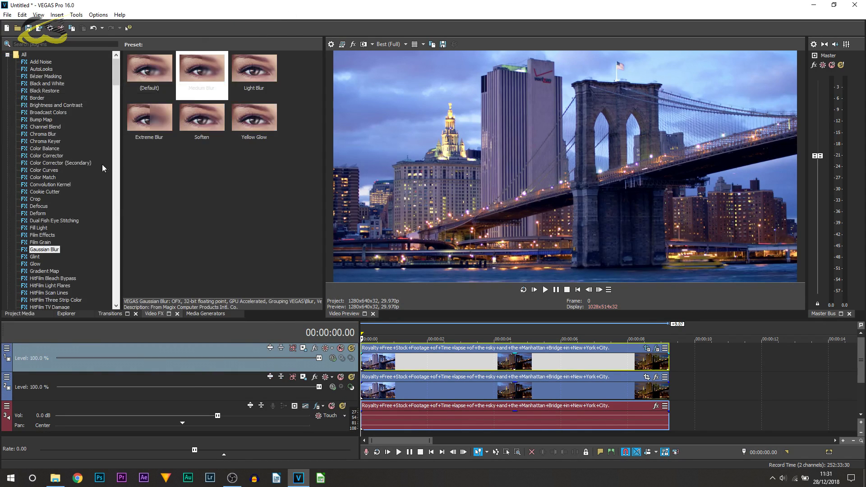
{"action": "left_click", "coordinate": [72, 107]}
{"action": "left_click_drag", "start_coordinate": [148, 80], "coordinate": [462, 408]}
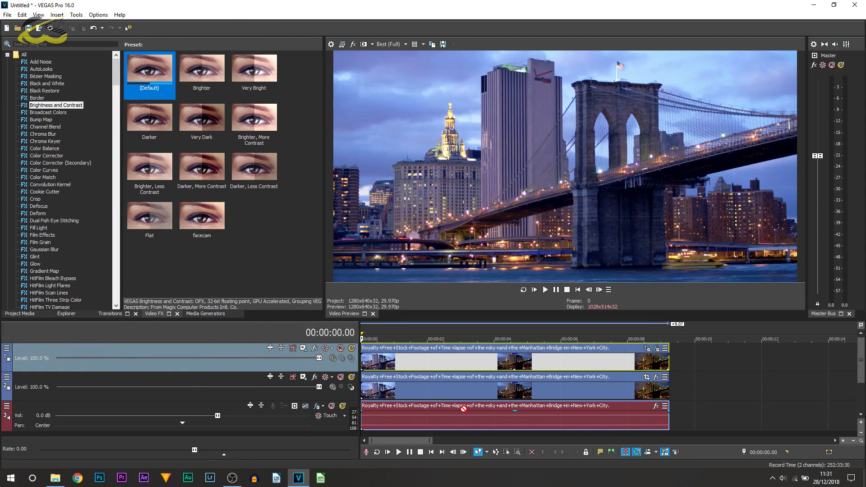
{"action": "left_click_drag", "start_coordinate": [432, 354], "coordinate": [433, 354]}
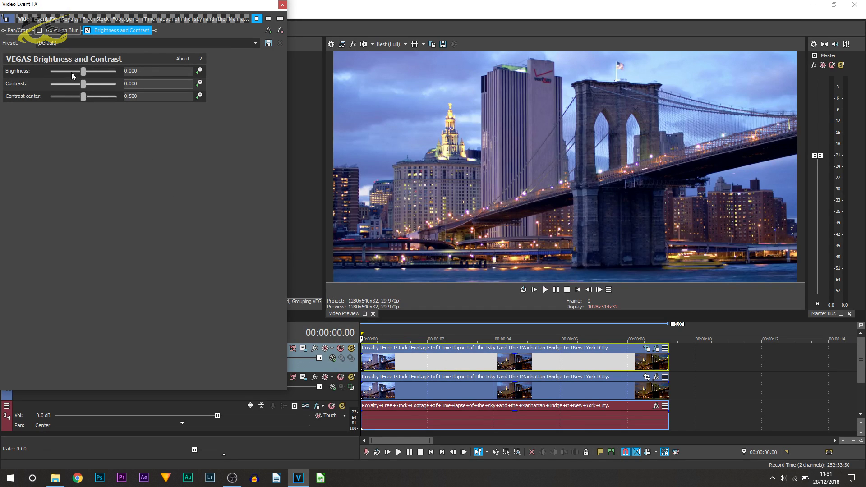
{"action": "mouse_move", "coordinate": [83, 72]}
{"action": "left_mouse_down"}
{"action": "mouse_move", "coordinate": [117, 72]}
{"action": "mouse_move", "coordinate": [100, 72]}
{"action": "left_mouse_up"}
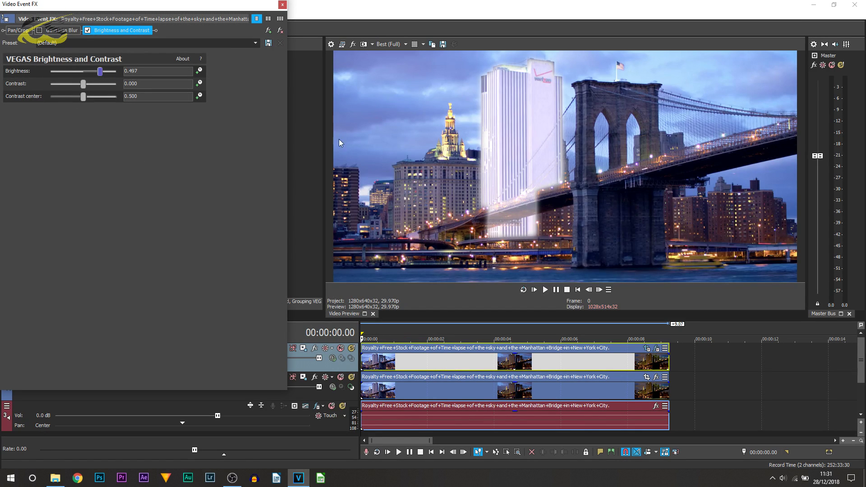
{"action": "left_click", "coordinate": [283, 5]}
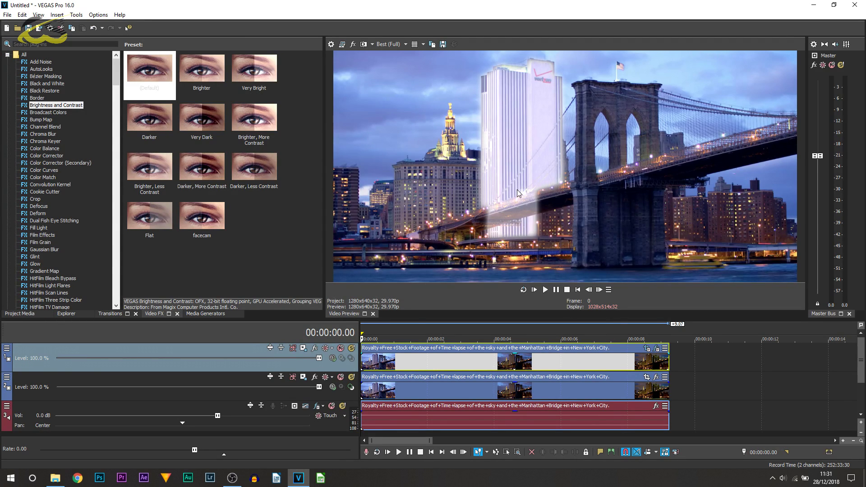
{"action": "key", "text": "Delete"}
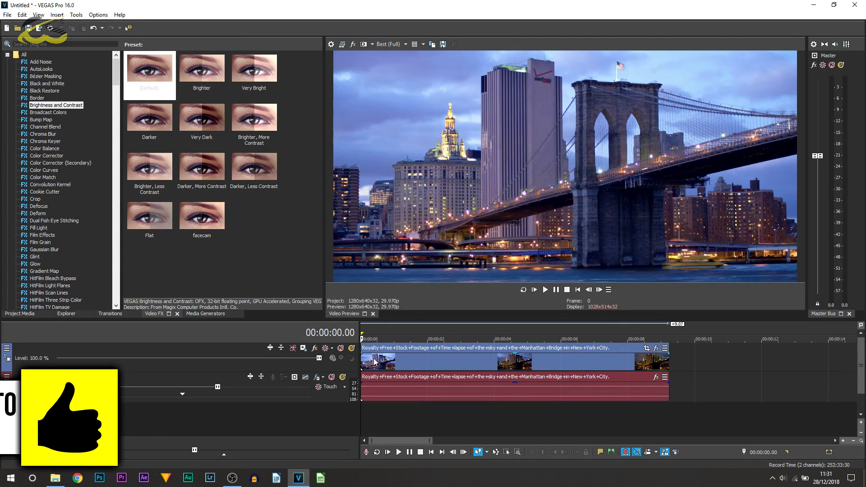
Draw a circular ellipse mask on the remaining bridge clip and move it off the left edge
{"action": "left_click", "coordinate": [361, 360]}
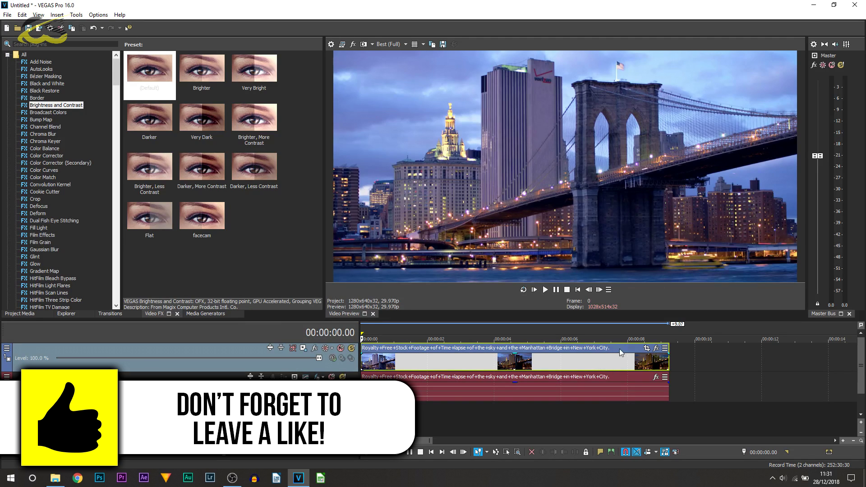
{"action": "left_click", "coordinate": [646, 348]}
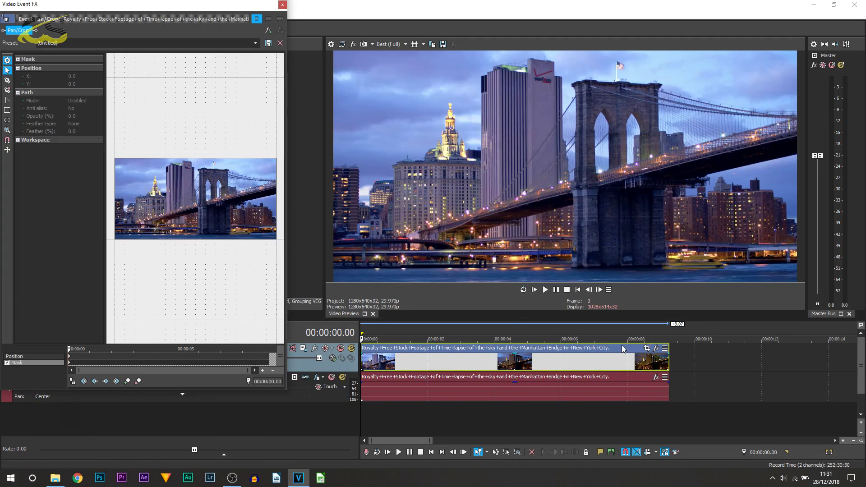
{"action": "left_click", "coordinate": [7, 119]}
{"action": "left_click_drag", "start_coordinate": [125, 187], "coordinate": [158, 204]}
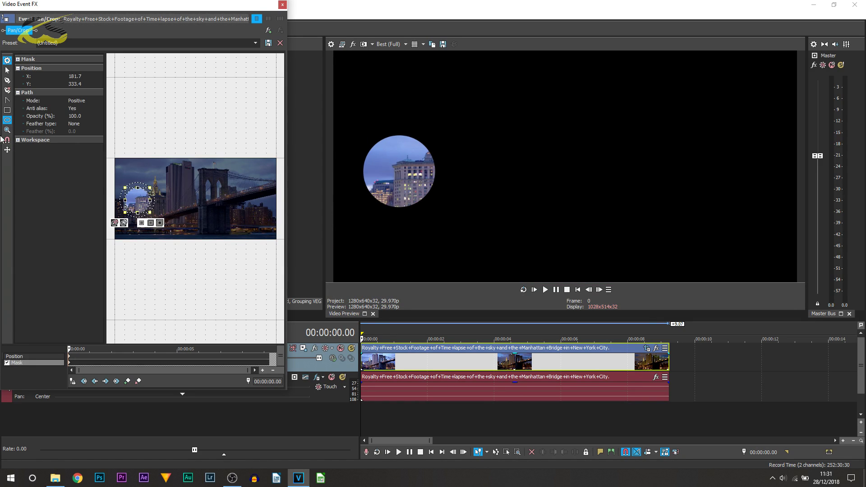
{"action": "left_click", "coordinate": [8, 70]}
{"action": "left_click_drag", "start_coordinate": [137, 197], "coordinate": [103, 221]}
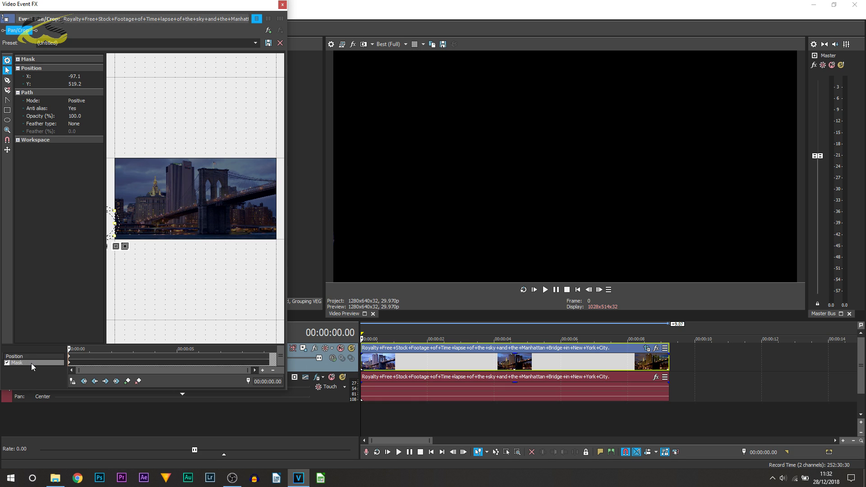
Add a Smooth mask keyframe at 00:00:09.06 placing the circle at the right edge (X 1461.8, Y 144.1)
{"action": "left_click", "coordinate": [74, 382]}
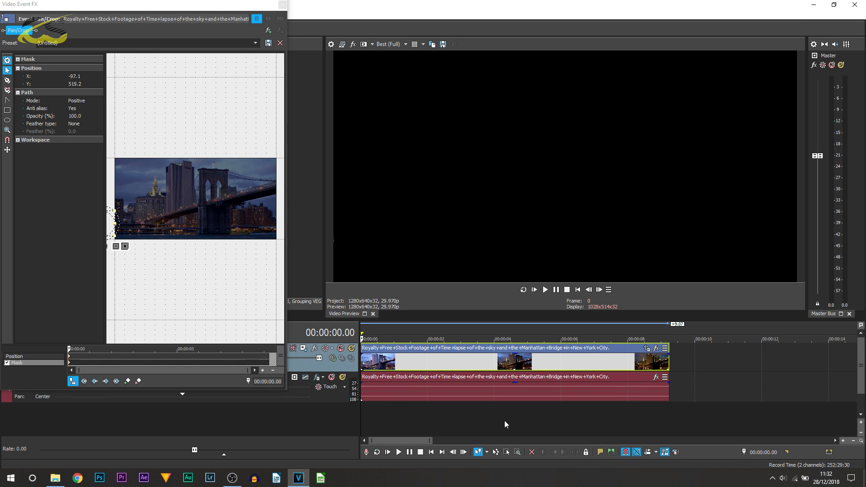
{"action": "left_click_drag", "start_coordinate": [504, 420], "coordinate": [669, 416]}
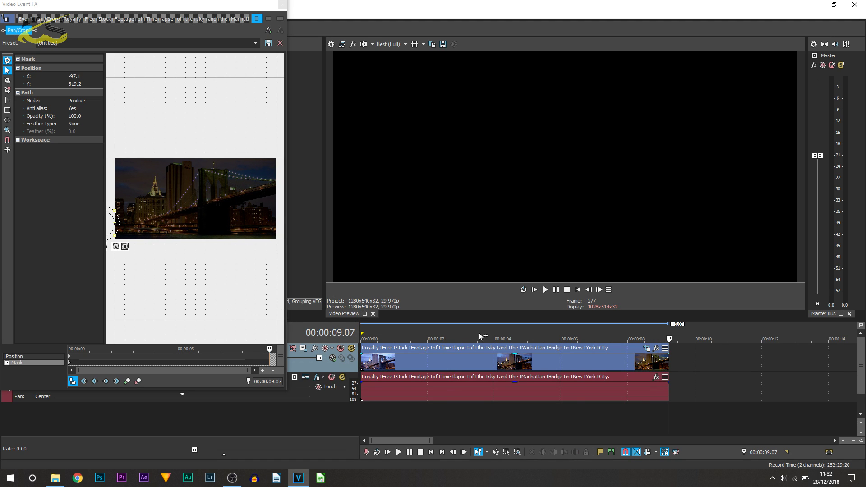
{"action": "scroll", "coordinate": [122, 239], "scroll_direction": "down", "scroll_amount": 2}
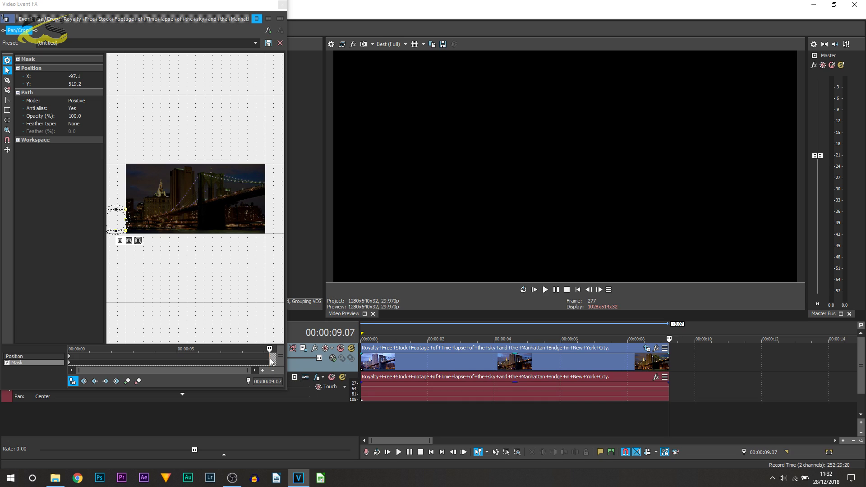
{"action": "left_click", "coordinate": [272, 361]}
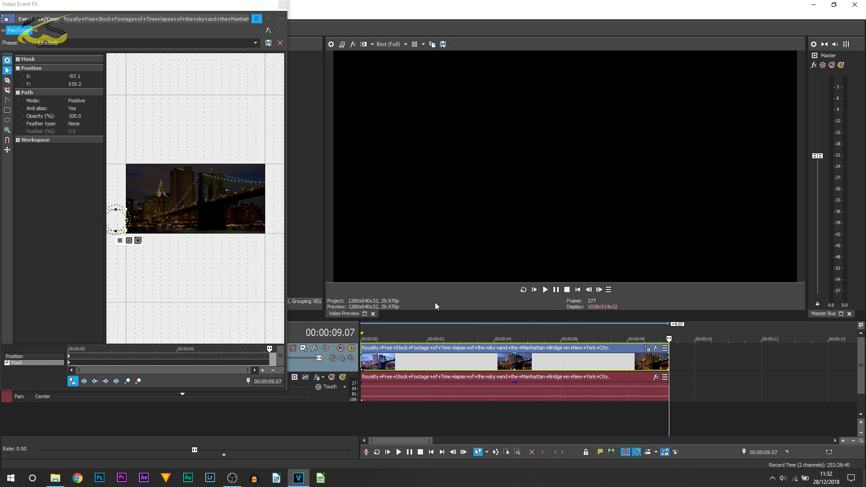
{"action": "left_click", "coordinate": [587, 289]}
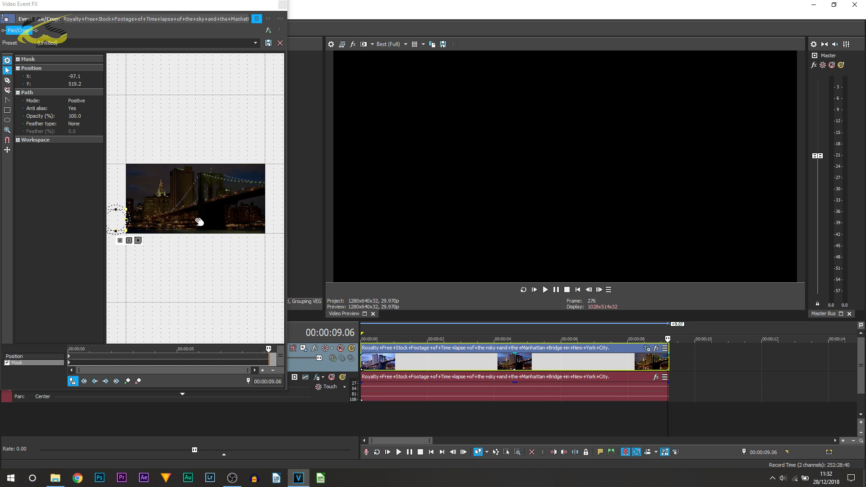
{"action": "left_click_drag", "start_coordinate": [114, 217], "coordinate": [281, 175]}
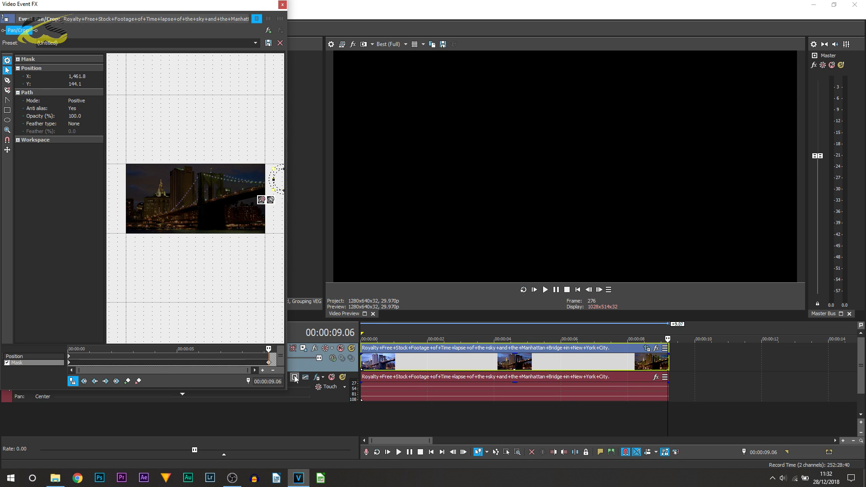
{"action": "right_click", "coordinate": [269, 366]}
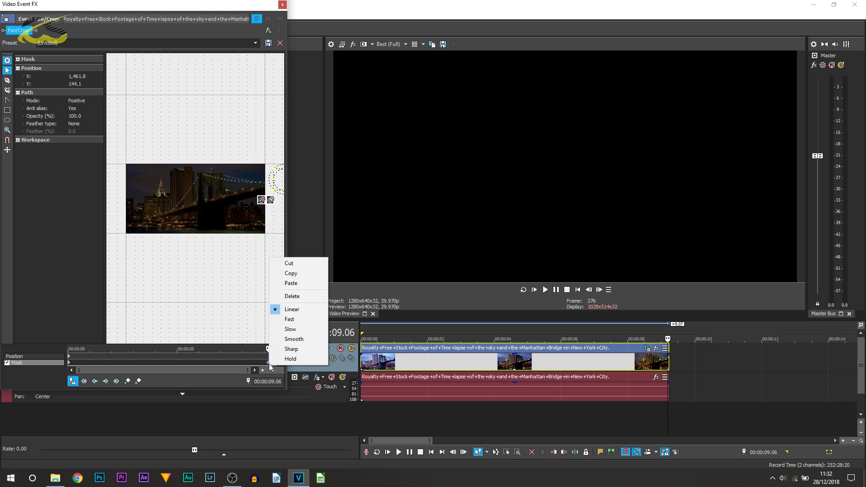
{"action": "left_click", "coordinate": [300, 339]}
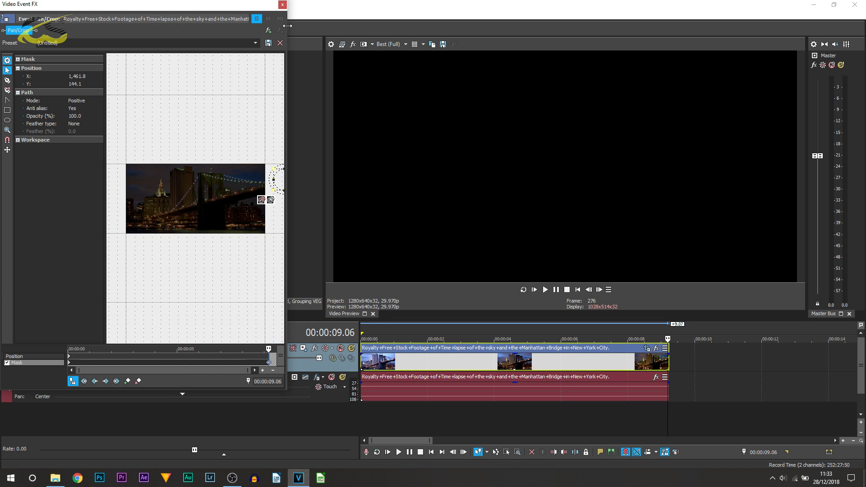
Play back the moving circle mask from the project start, then stop
{"action": "left_click", "coordinate": [282, 5]}
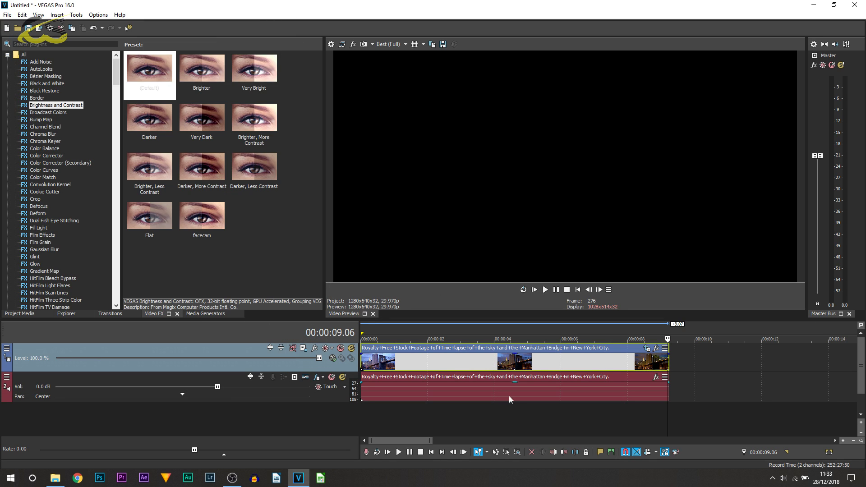
{"action": "left_click", "coordinate": [536, 291]}
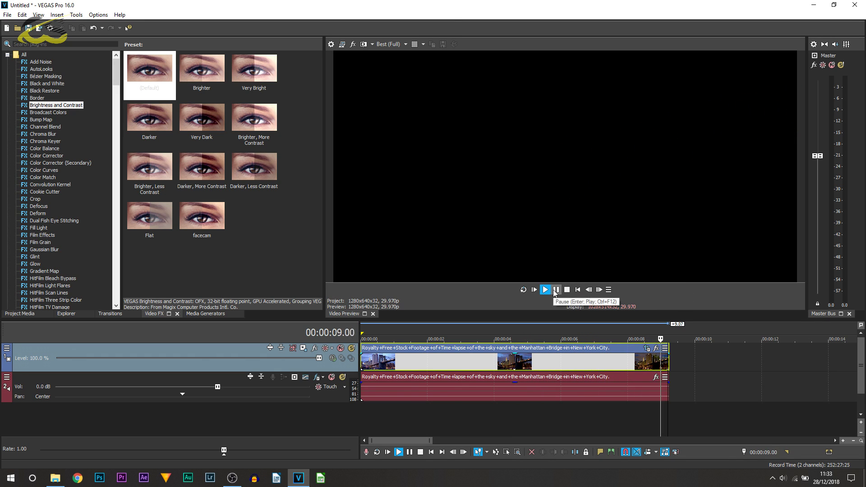
{"action": "left_click", "coordinate": [566, 292]}
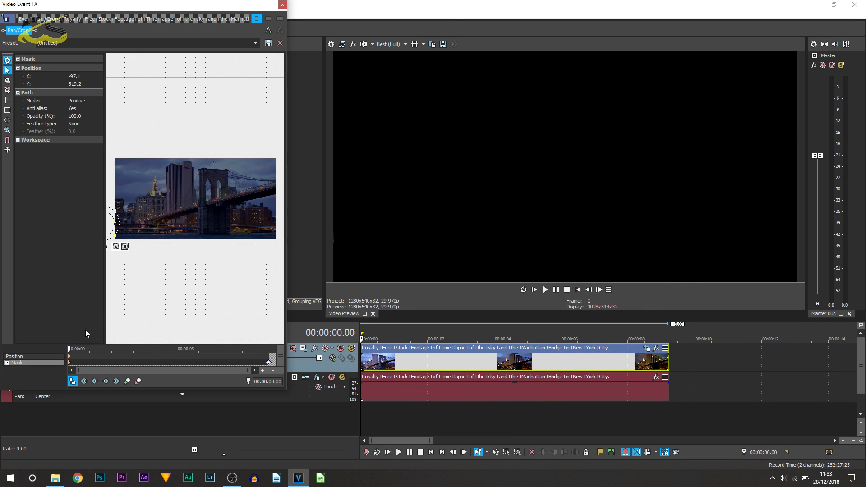
{"action": "scroll", "coordinate": [115, 286], "scroll_direction": "down", "scroll_amount": 1}
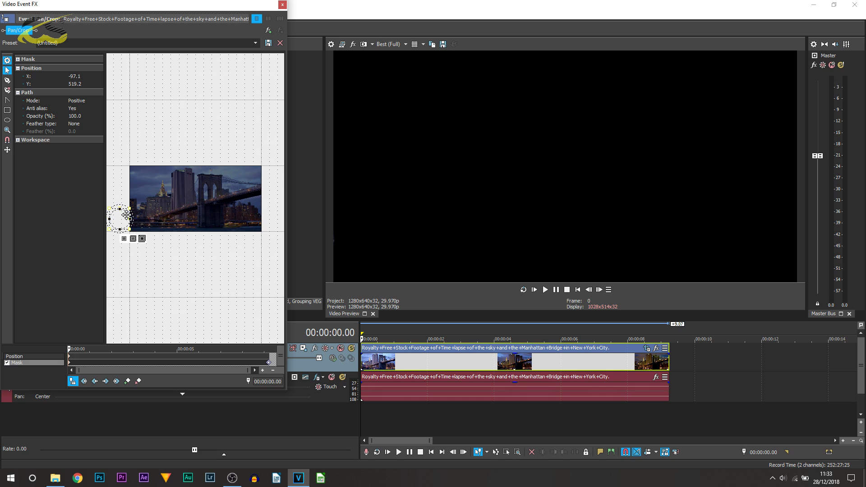
{"action": "left_click", "coordinate": [186, 199]}
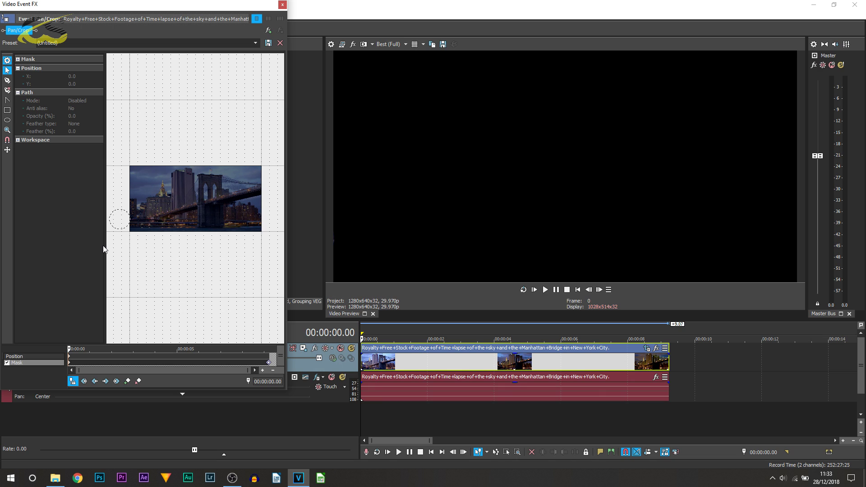
{"action": "scroll", "coordinate": [112, 292], "scroll_direction": "up", "scroll_amount": 2}
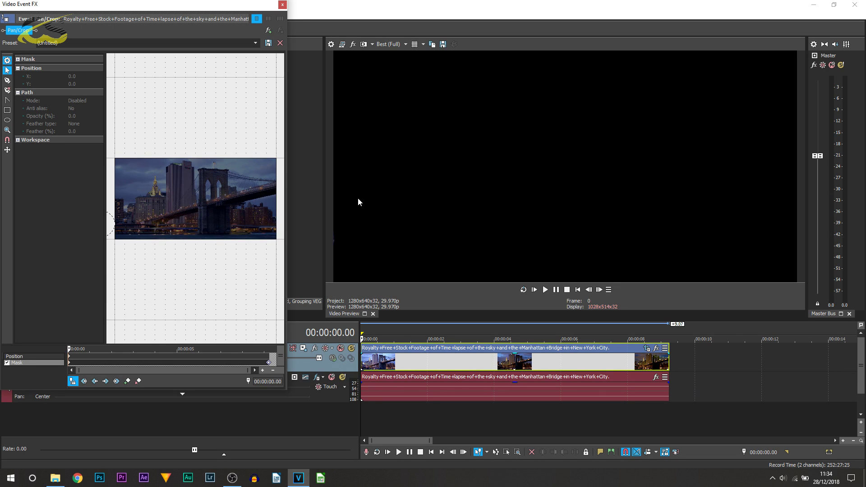